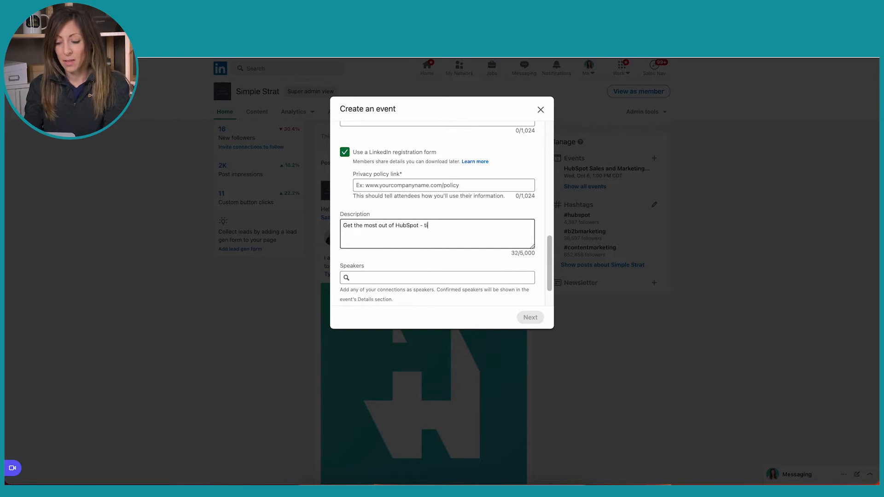
Step: Complete the event description as "Get the most out of HubSpot - tips behind the portal!" and add the page admin as a speaker
type("al!")
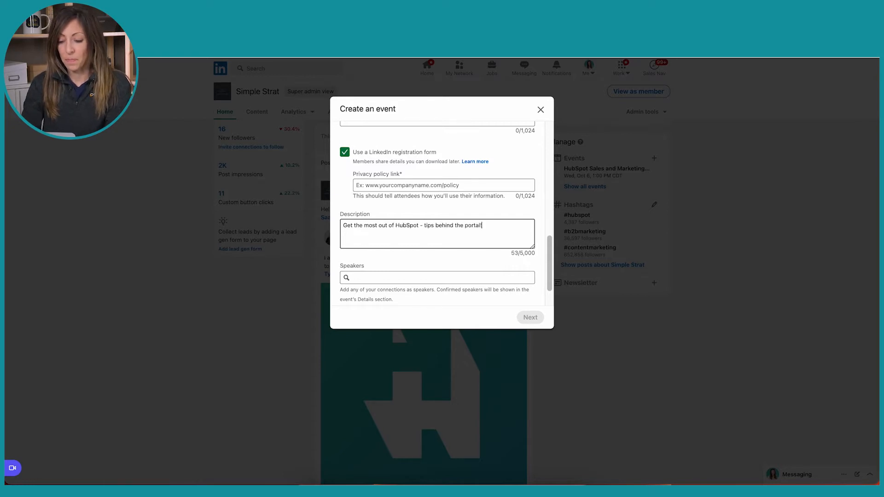
left_click(406, 277)
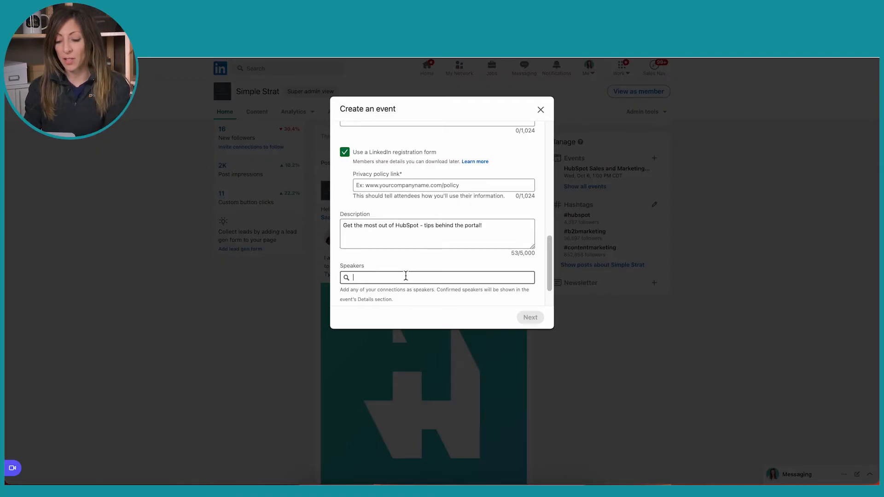
left_click(421, 299)
scroll(426, 254, "down", 2)
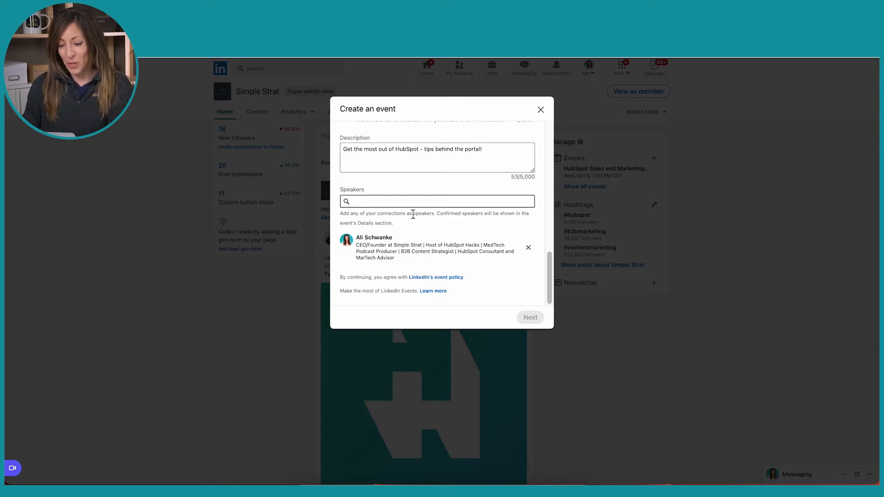
scroll(413, 214, "up", 3)
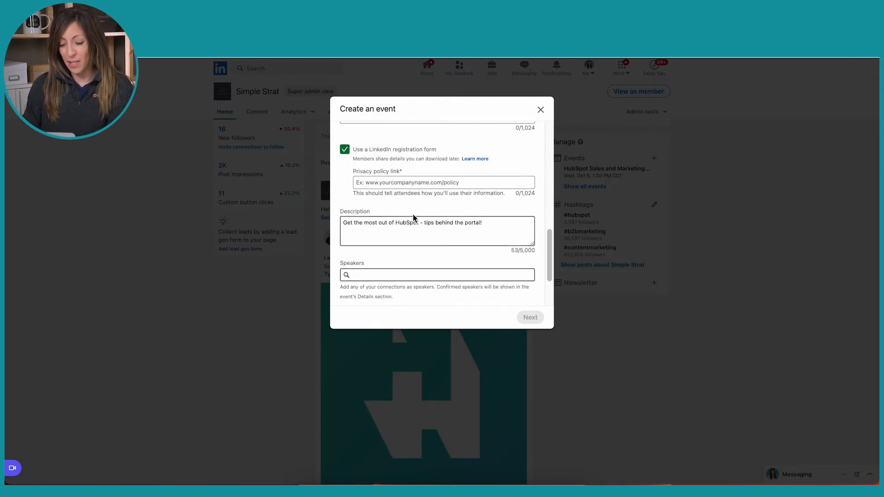
type("https://www.simplestrat.com/privacy")
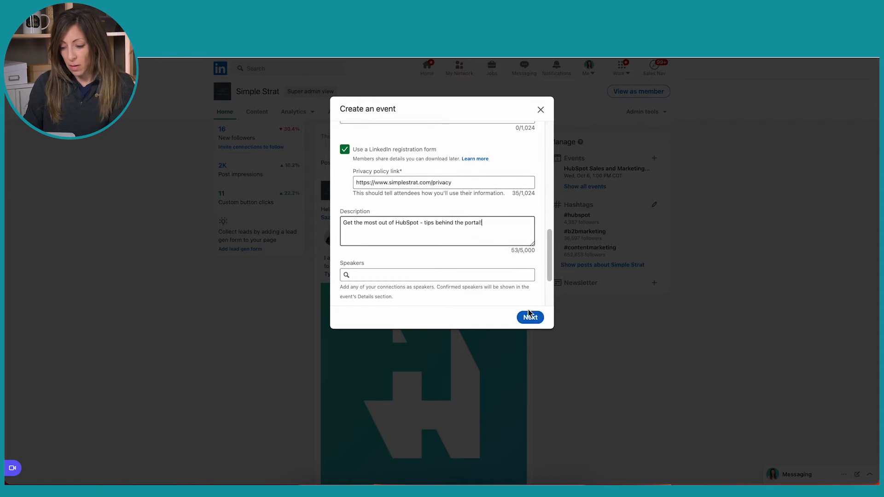
left_click(530, 317)
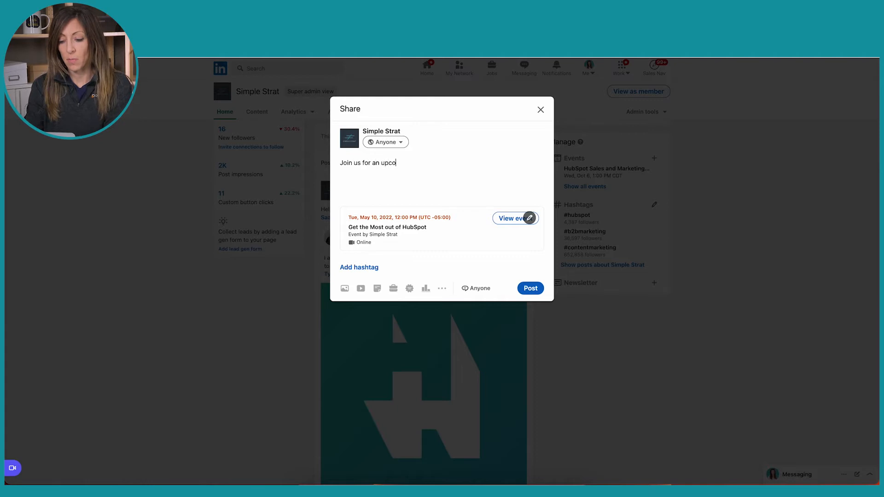
Step: Publish the "Get the Most out of HubSpot" event post for anyone and dismiss the invitation to connections
left_click(530, 289)
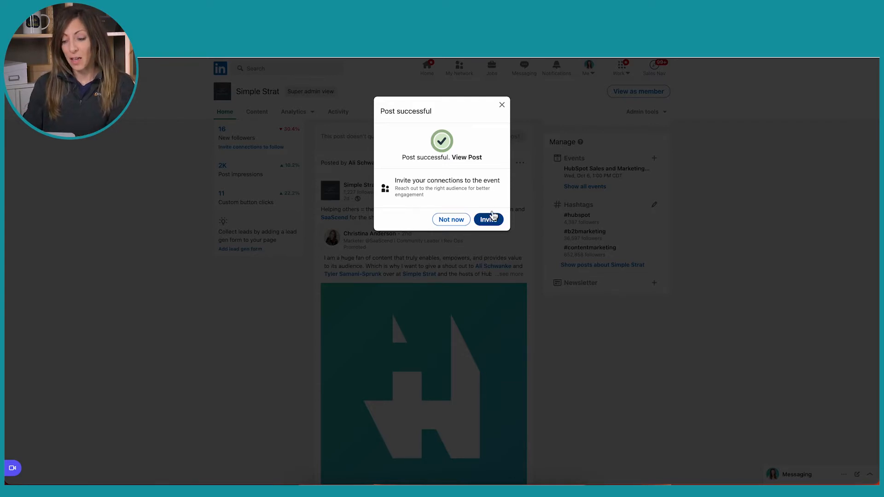
left_click(502, 105)
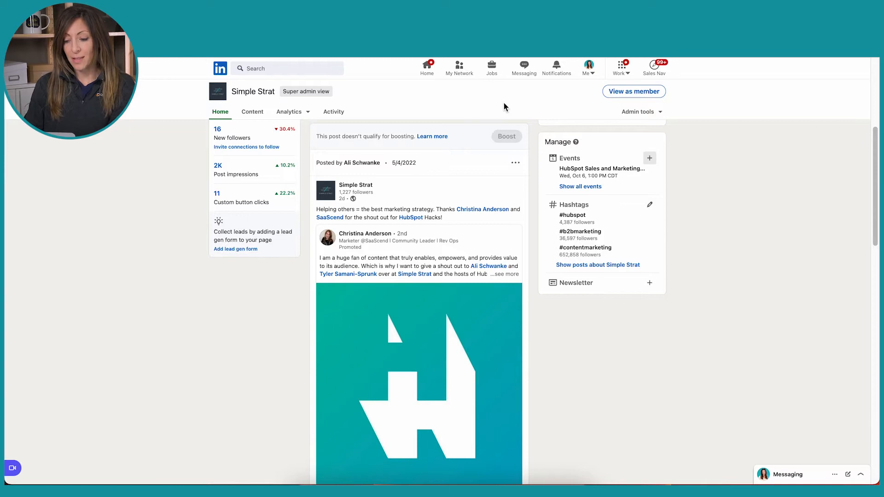
Step: Reload the Simple Strat company page and check its managed events for the new event
scroll(529, 281, "up", 5)
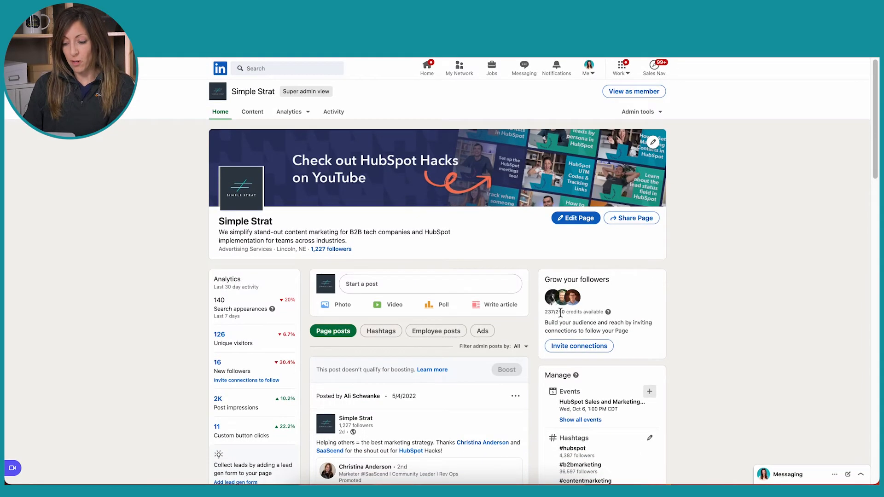
scroll(535, 403, "down", 1)
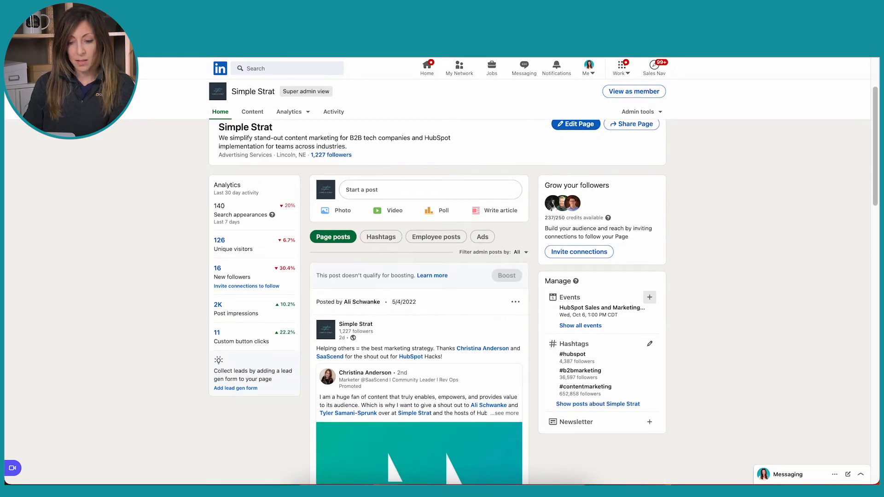
key("super+r")
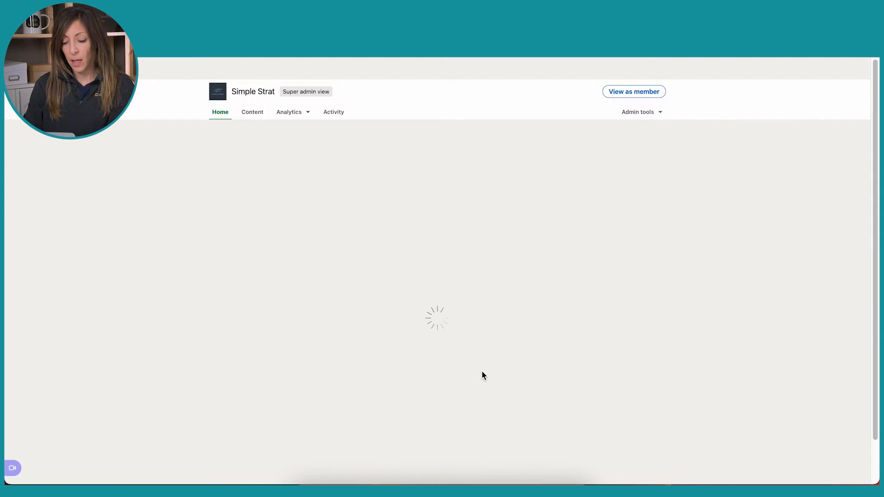
scroll(481, 371, "down", 3)
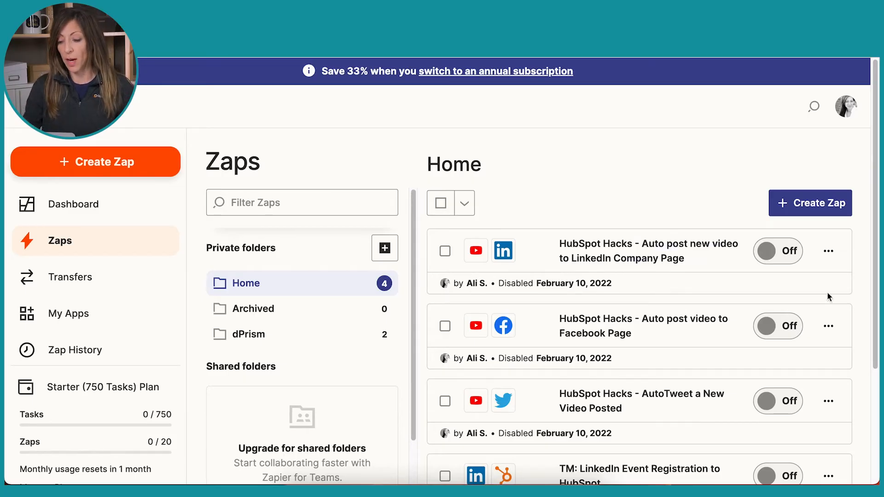
Step: In Zapier, create a Zap triggered by New Event Registration Form Response in LinkedIn Lead Gen Forms
left_click(819, 211)
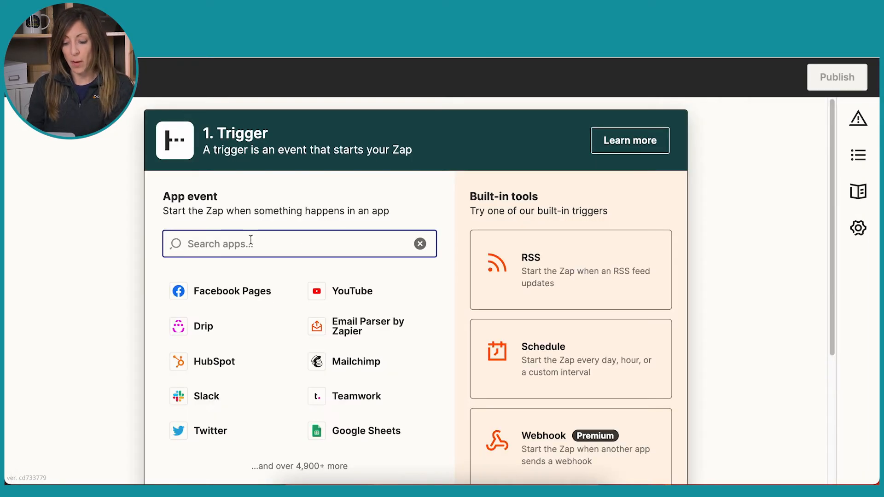
type("linked")
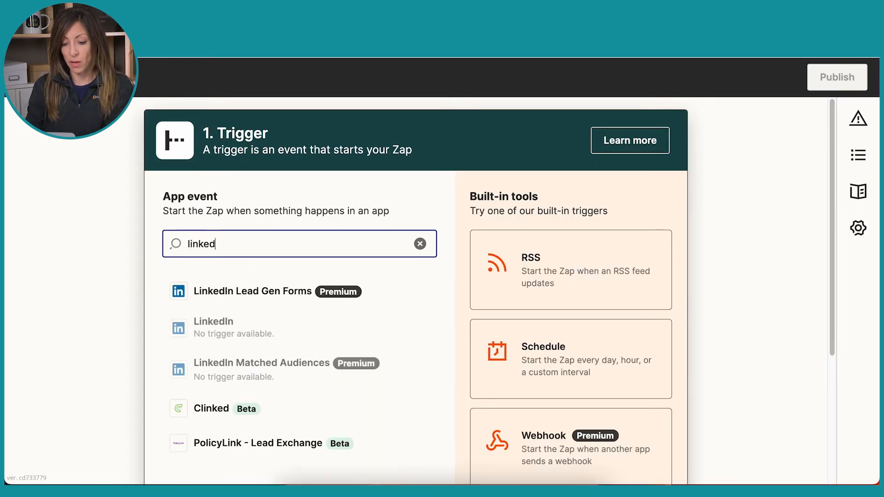
left_click(272, 300)
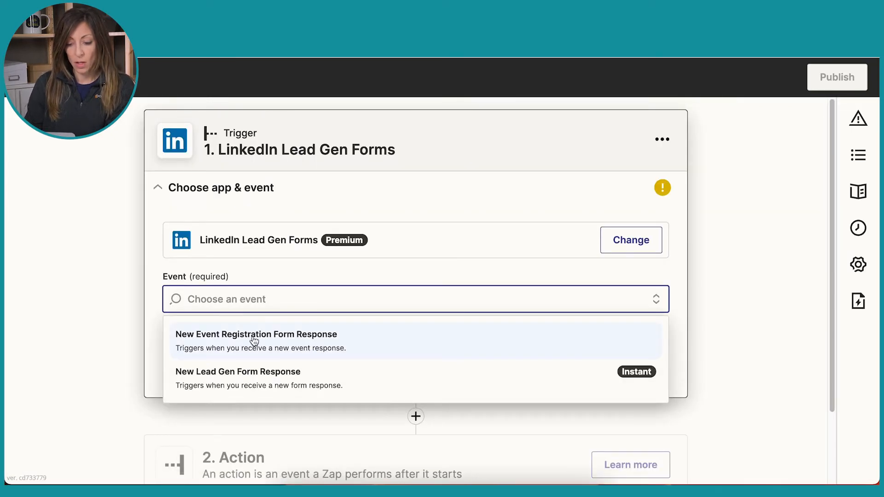
left_click(282, 342)
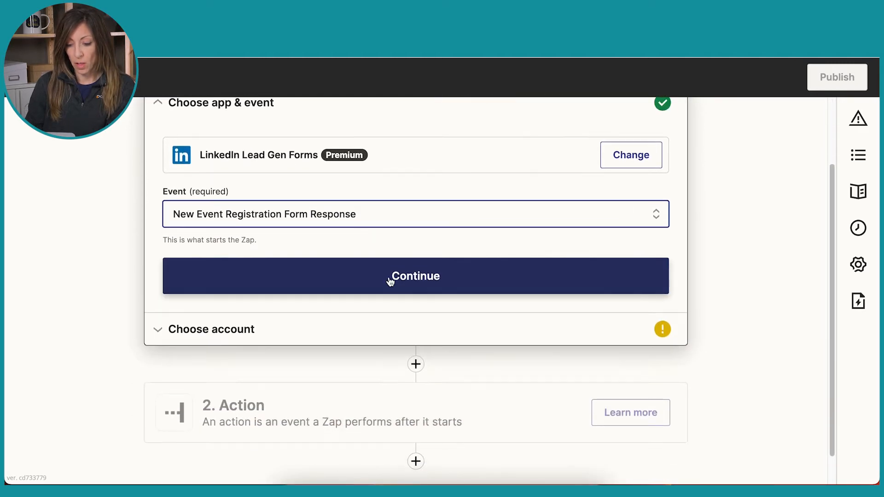
left_click(380, 277)
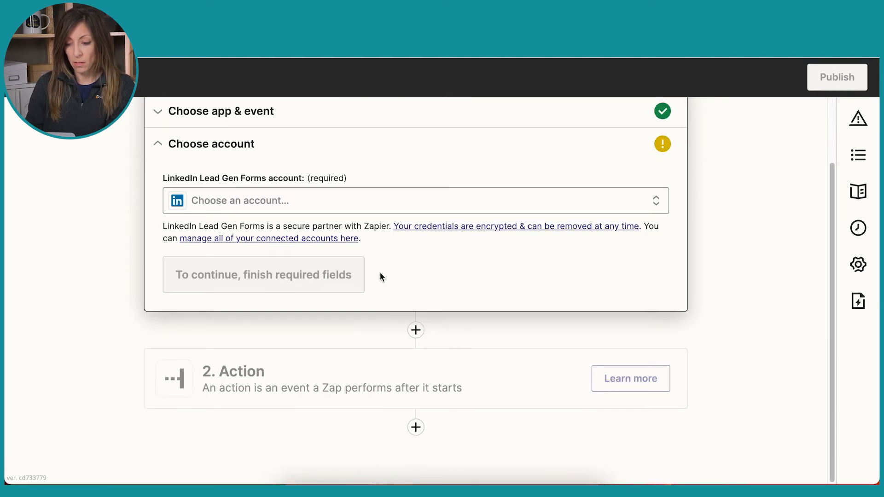
Step: Connect a new LinkedIn Lead Gen Forms account to the trigger and proceed to the trigger setup
left_click(327, 202)
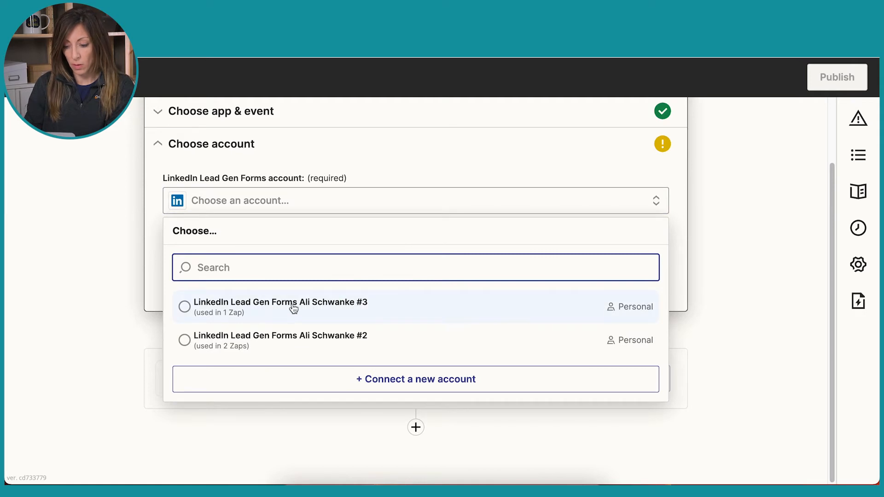
left_click(420, 379)
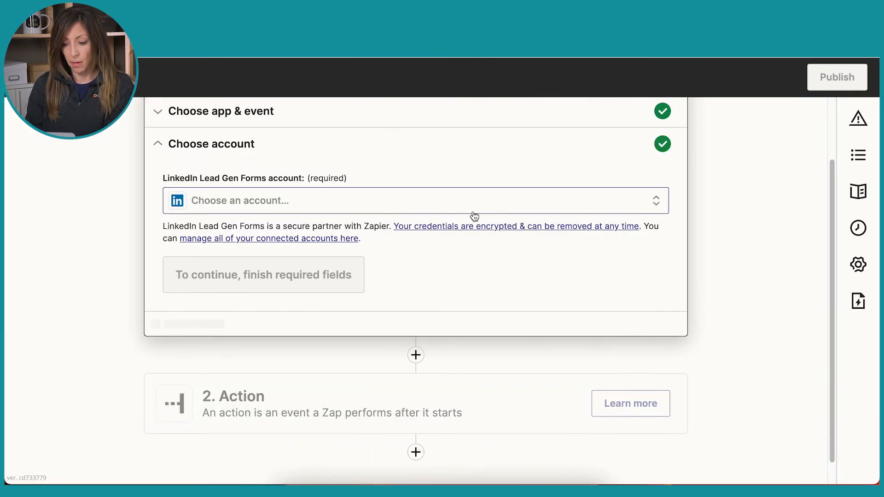
left_click(210, 275)
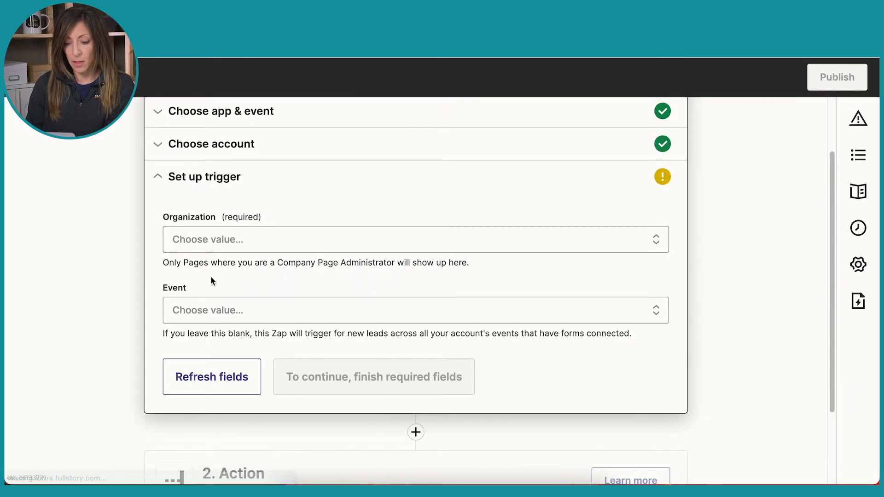
Step: Set the trigger's organization to Simple Strat and its event to "Get the Most out of HubSpot (May 7, 2022)"
left_click(243, 241)
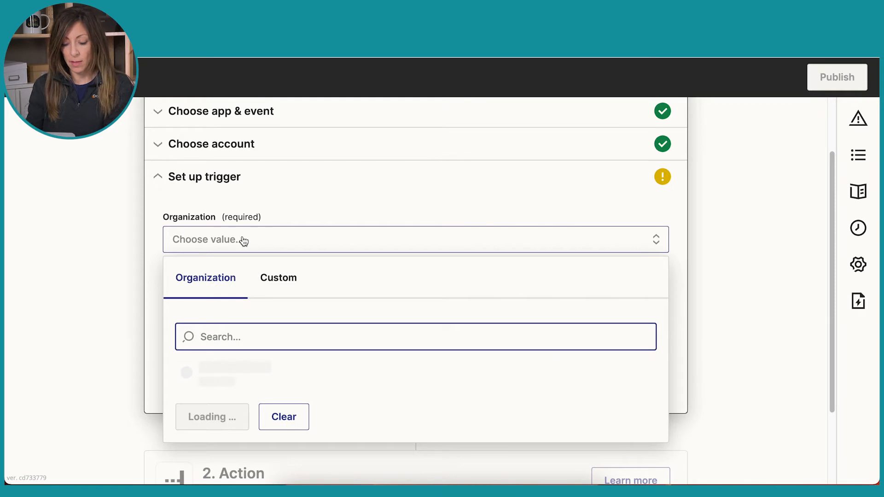
type("simple")
left_click(227, 368)
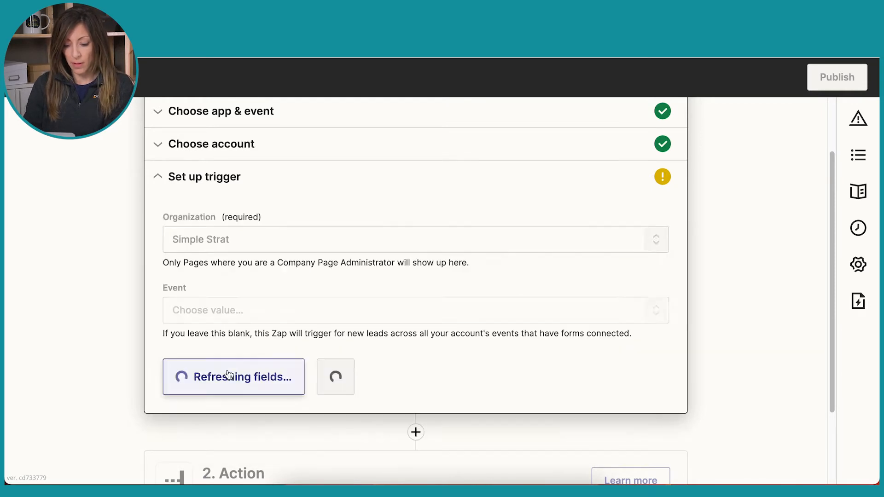
left_click(229, 312)
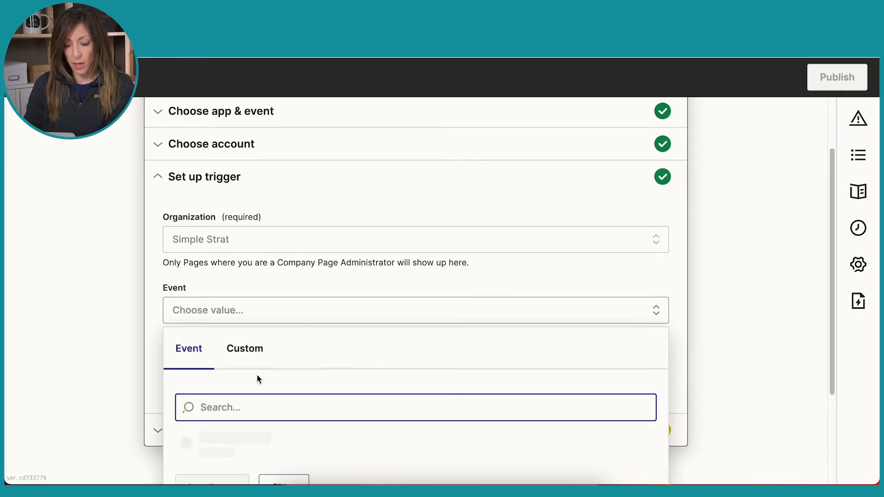
scroll(252, 448, "down", 2)
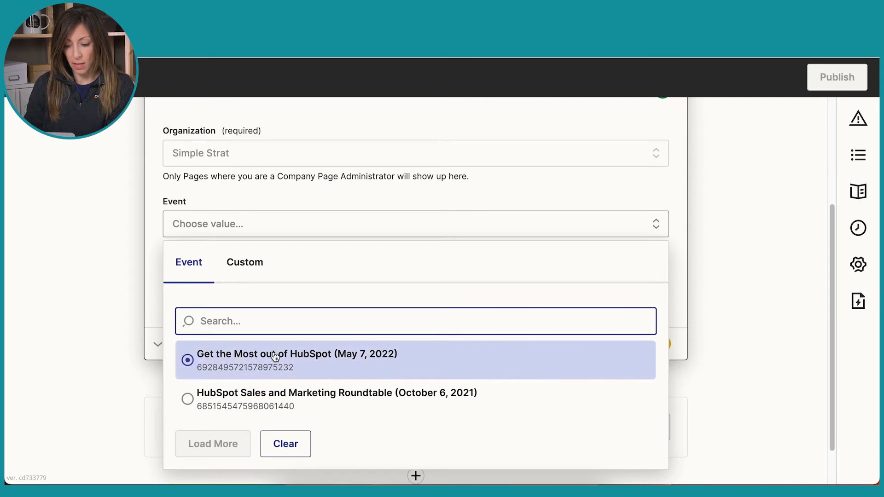
left_click(248, 356)
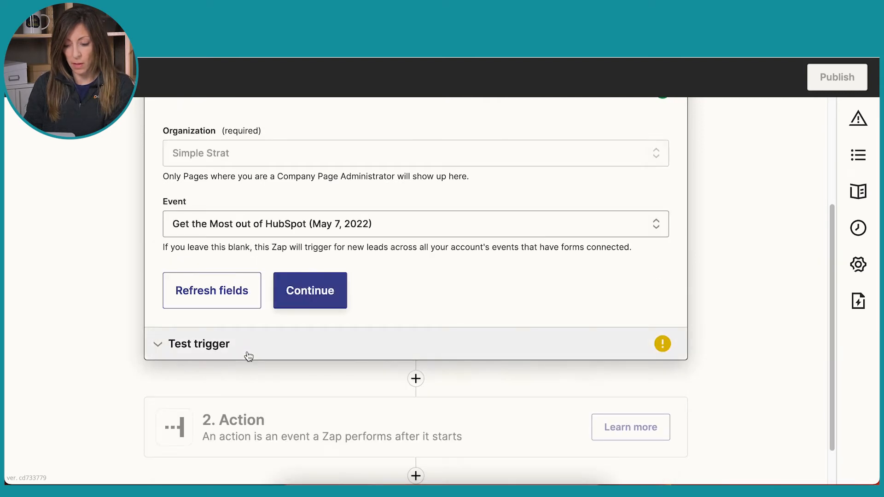
left_click(314, 283)
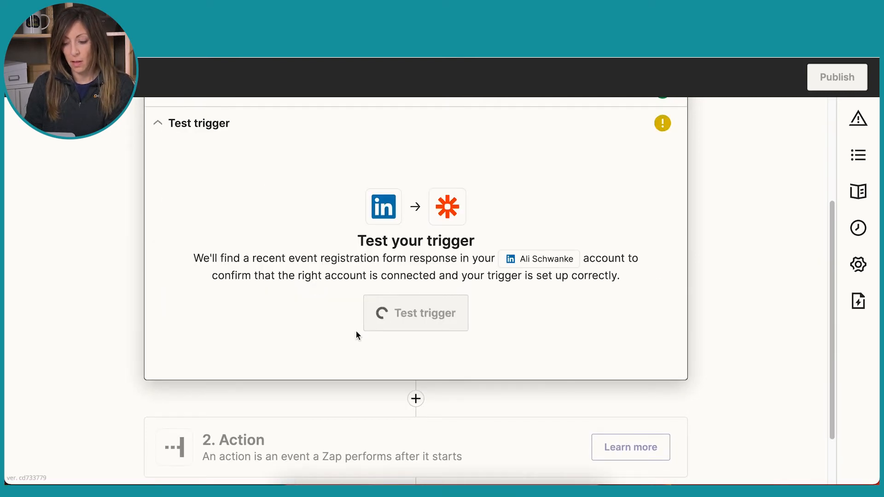
Step: Test the trigger, review the sample event registration response, and continue to the action
left_click(428, 317)
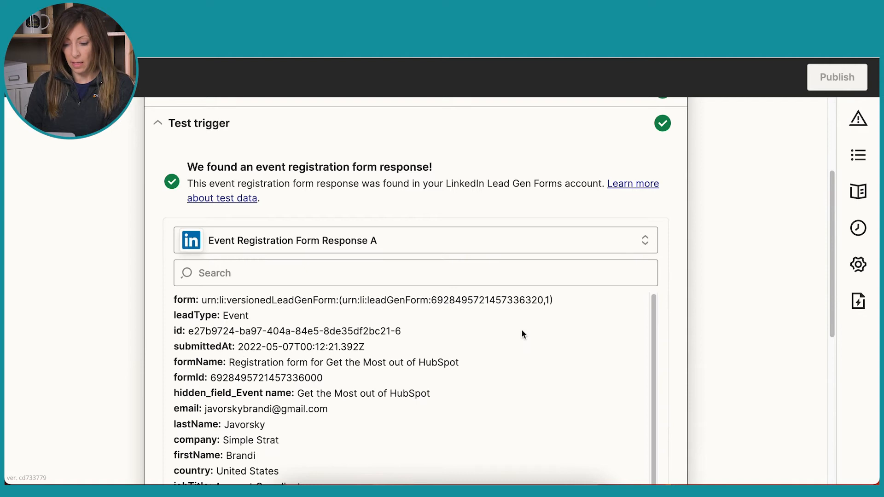
scroll(521, 330, "down", 5)
scroll(522, 334, "down", 5)
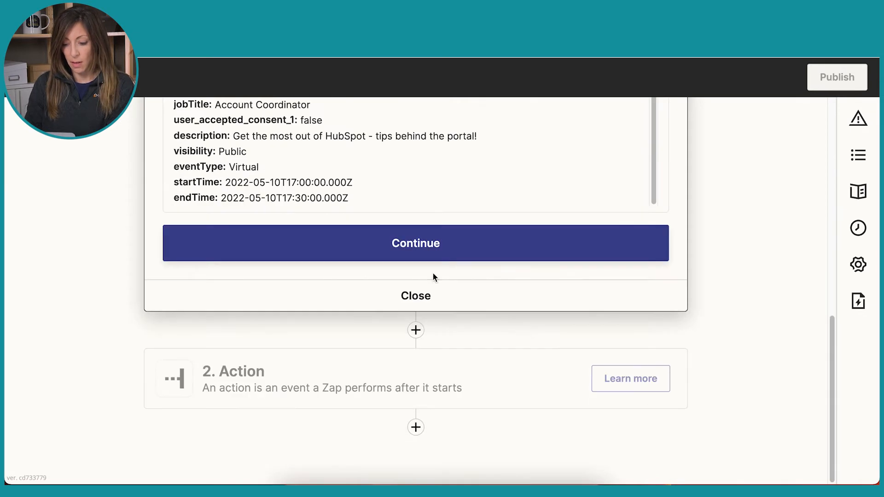
left_click(422, 247)
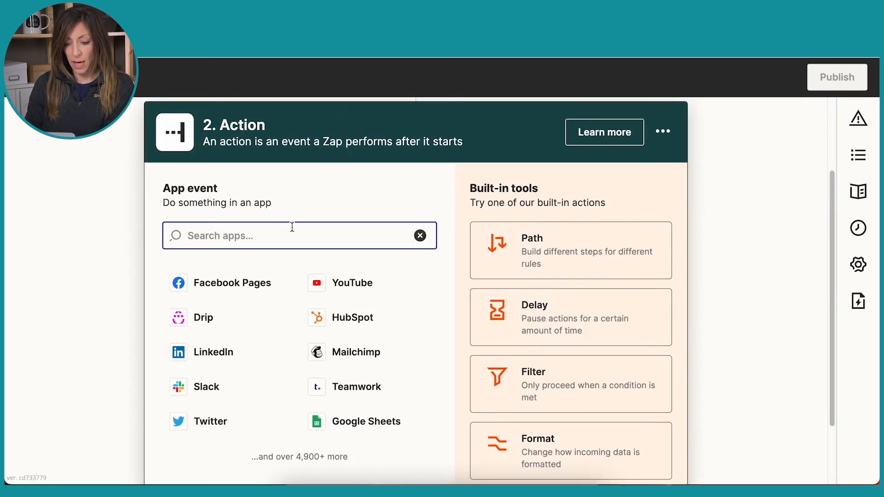
Step: Add HubSpot as the Zap's action app with the event Create or Update Contact
type("hubs")
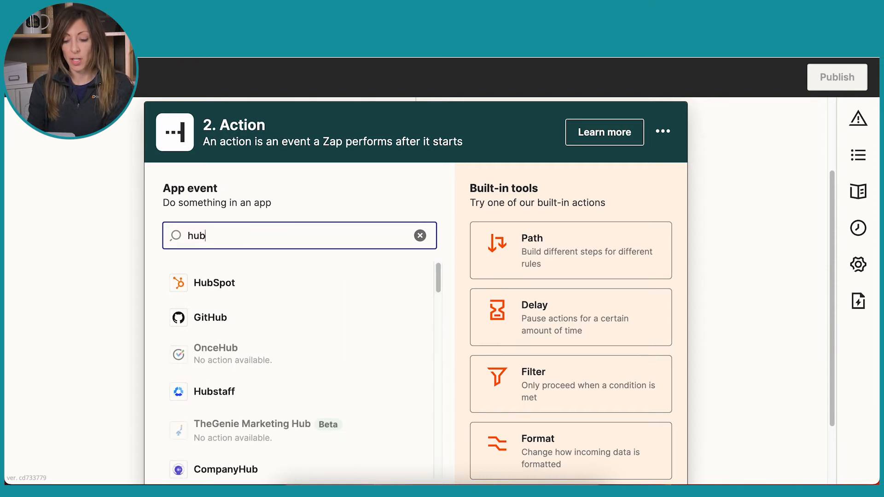
left_click(255, 286)
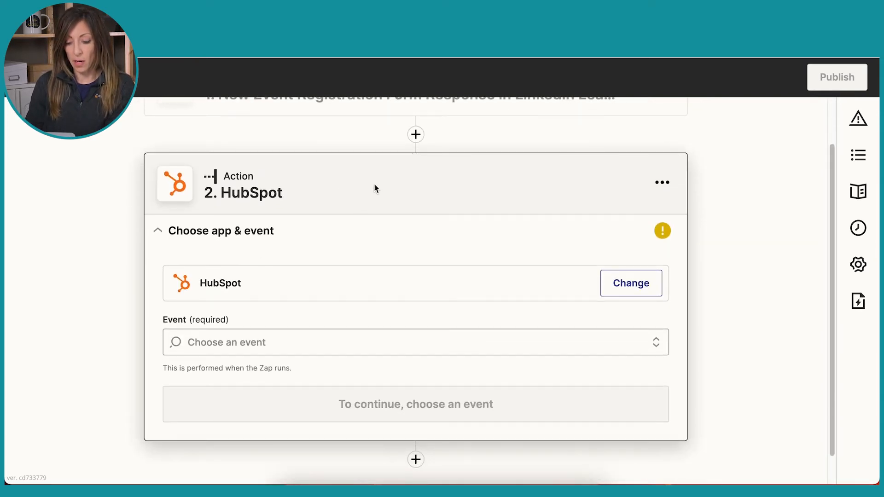
left_click(306, 342)
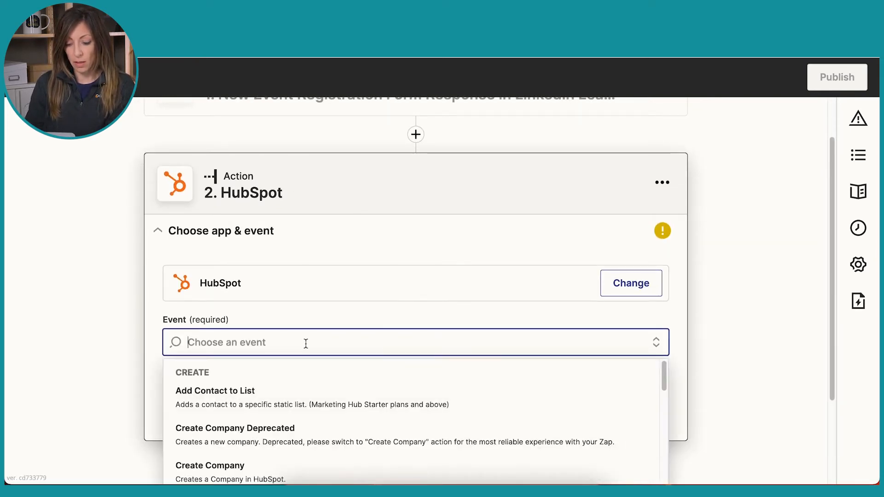
type("contact")
scroll(258, 454, "down", 3)
left_click(235, 451)
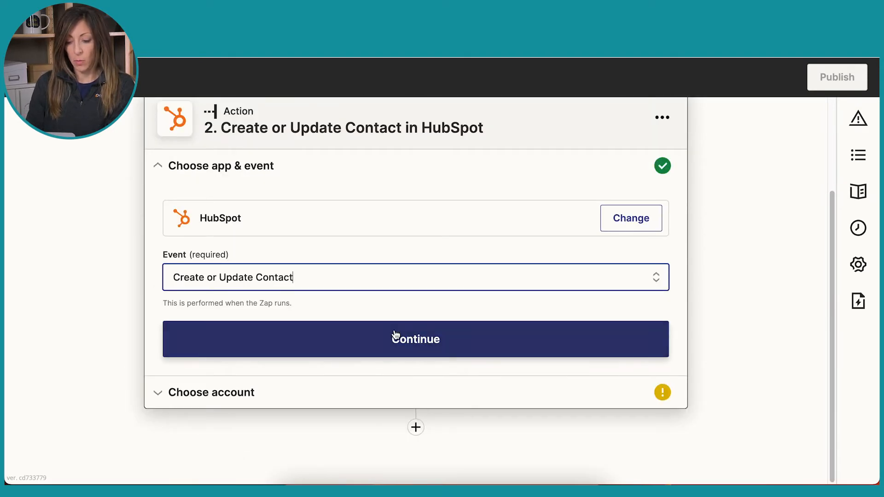
left_click(394, 329)
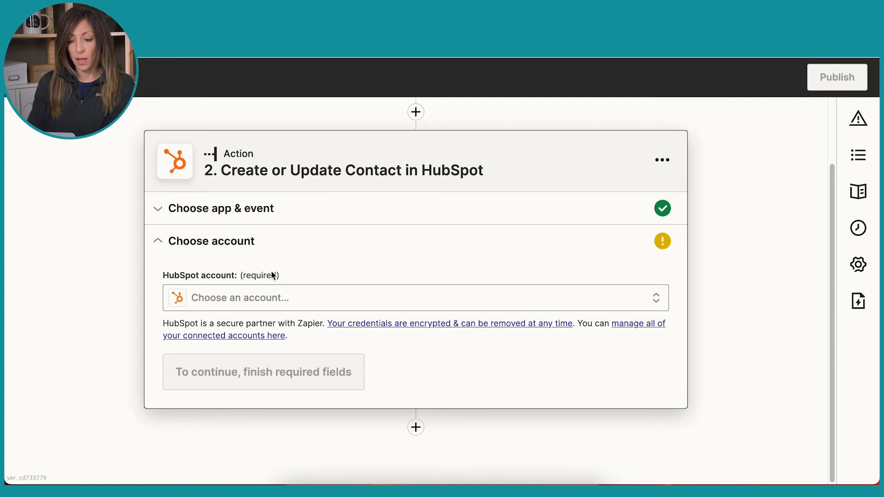
Step: Look up the Simple Strat hub ID in HubSpot, select that account for the Zap's action, and continue to the action setup
left_click(261, 296)
type("simple")
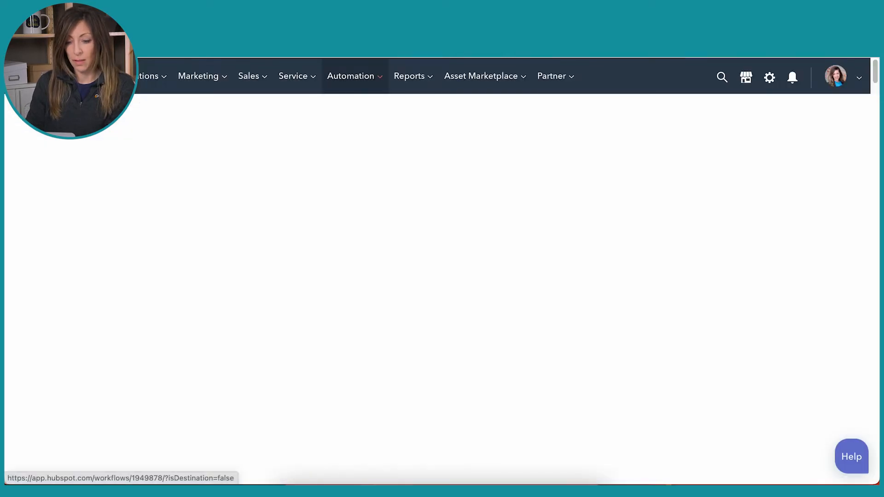
left_click(856, 79)
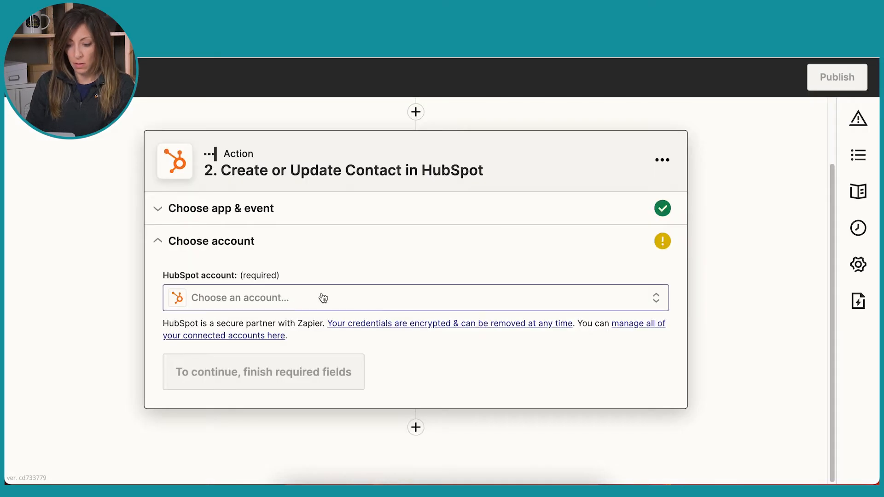
left_click(298, 293)
type("194")
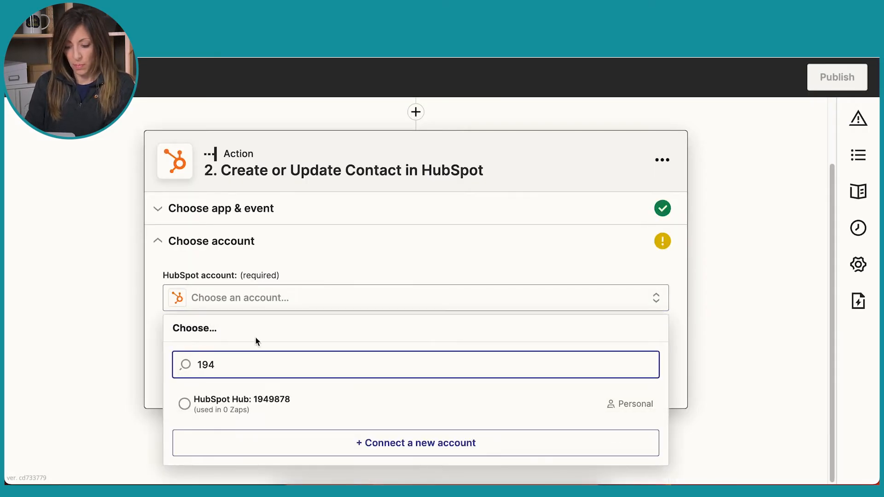
left_click(232, 412)
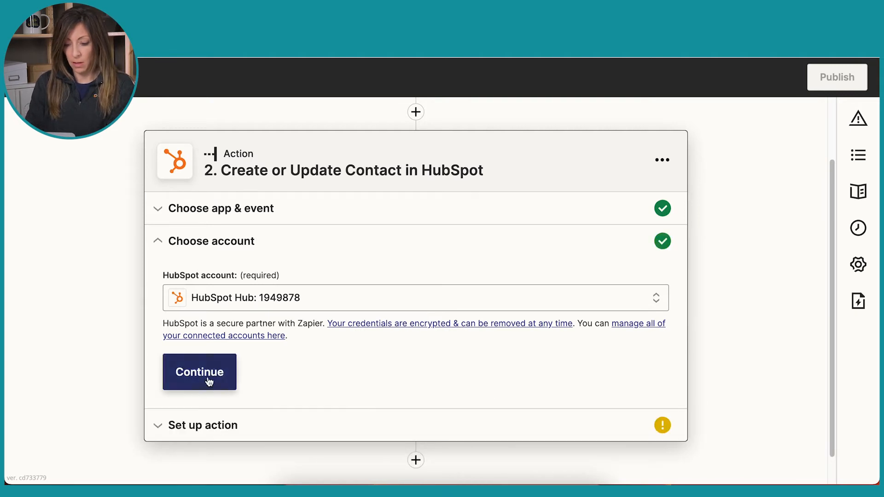
left_click(208, 378)
Step: Expand the full list of LinkedIn response data for the Contact Email field and examine the available fields
scroll(508, 325, "down", 2)
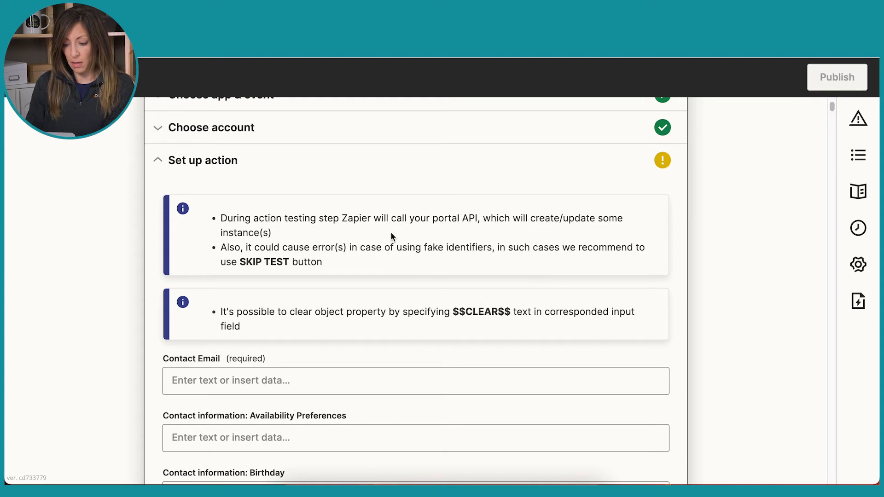
scroll(394, 315, "down", 2)
left_click(213, 269)
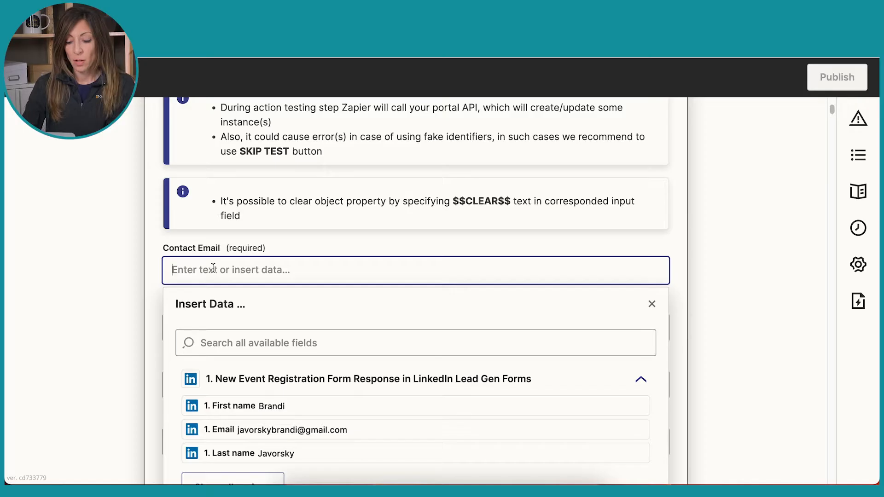
scroll(259, 282, "down", 2)
left_click(249, 382)
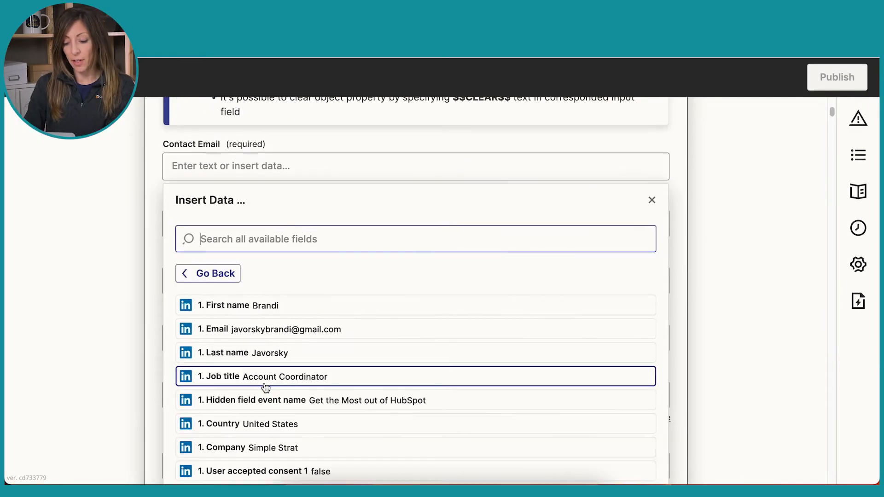
scroll(331, 396, "down", 3)
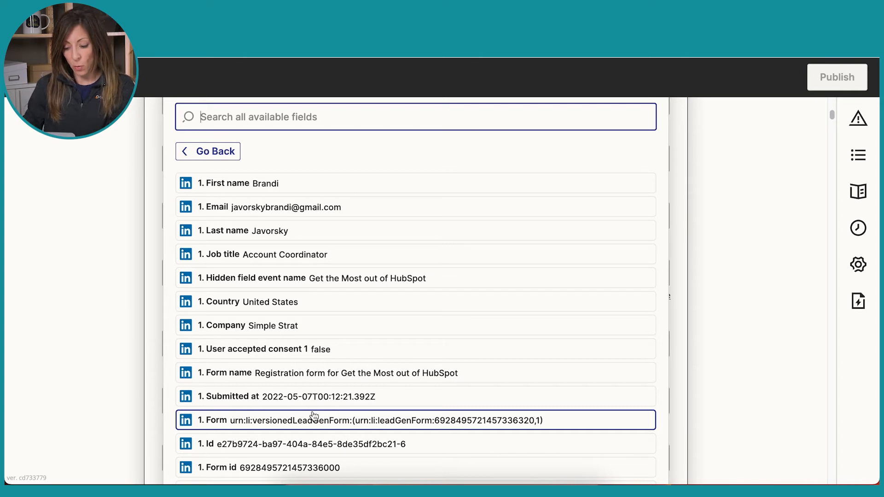
scroll(311, 396, "down", 1)
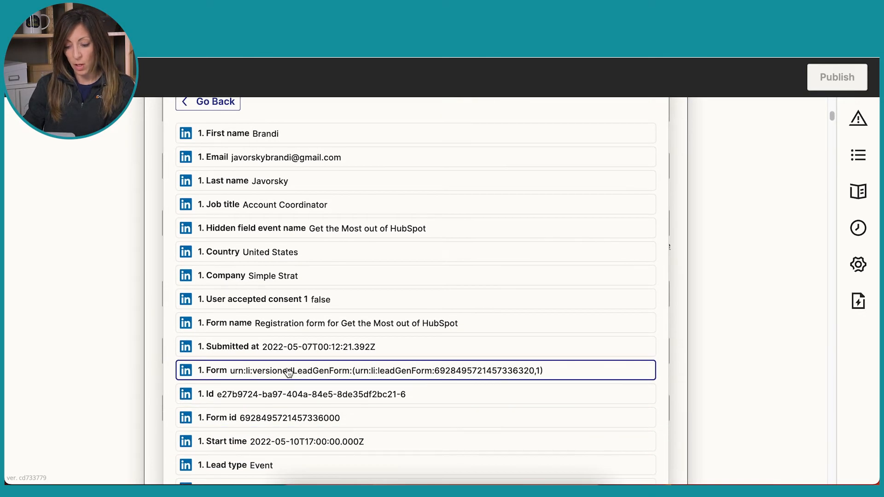
scroll(323, 368, "down", 2)
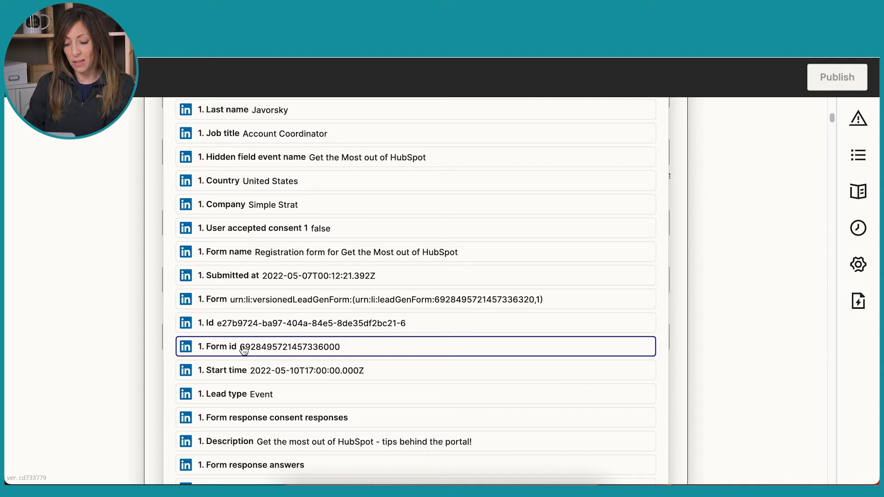
Step: Clear the Form id inserted in Contact Email and capture a screenshot of the Form id row in the LinkedIn data list
left_click(313, 349)
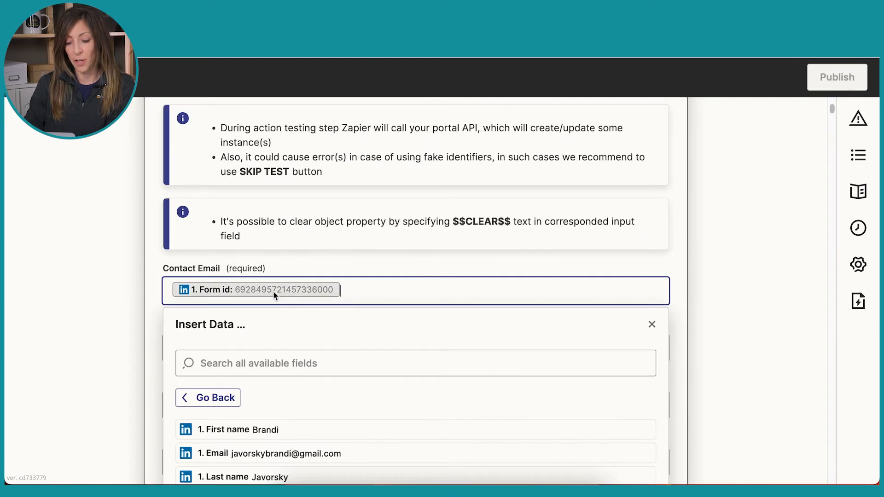
key("BackSpace")
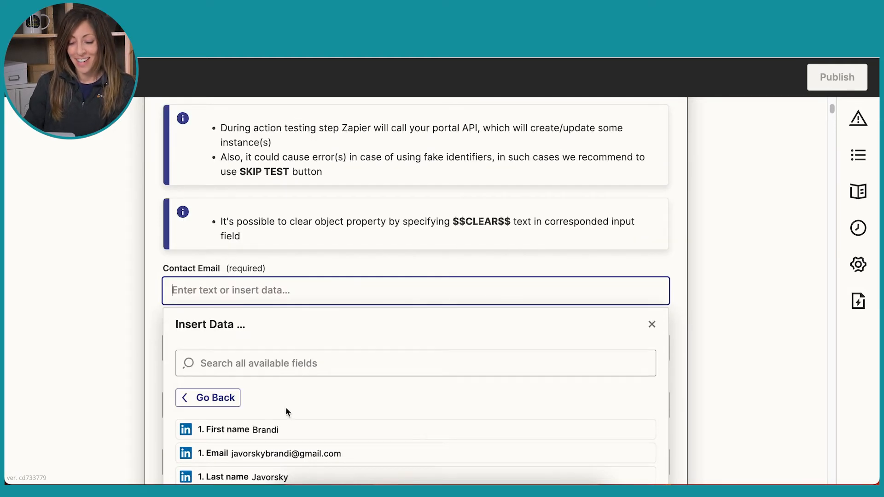
scroll(274, 403, "down", 7)
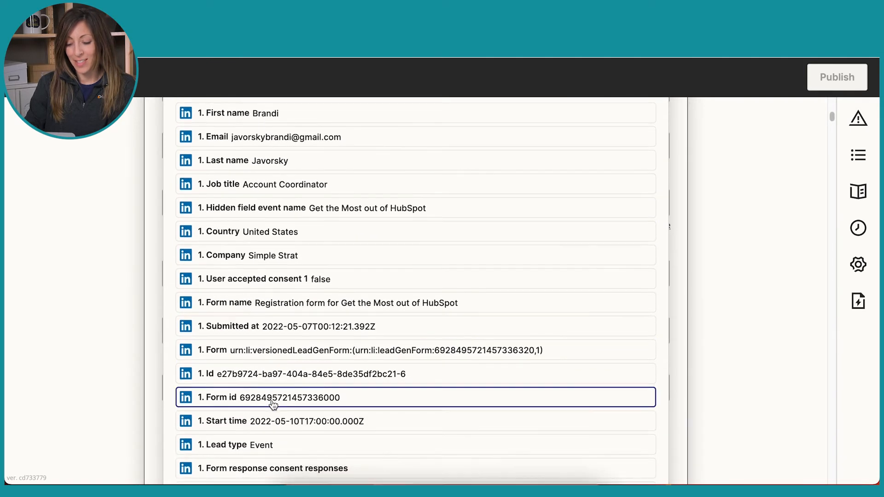
scroll(273, 405, "down", 1)
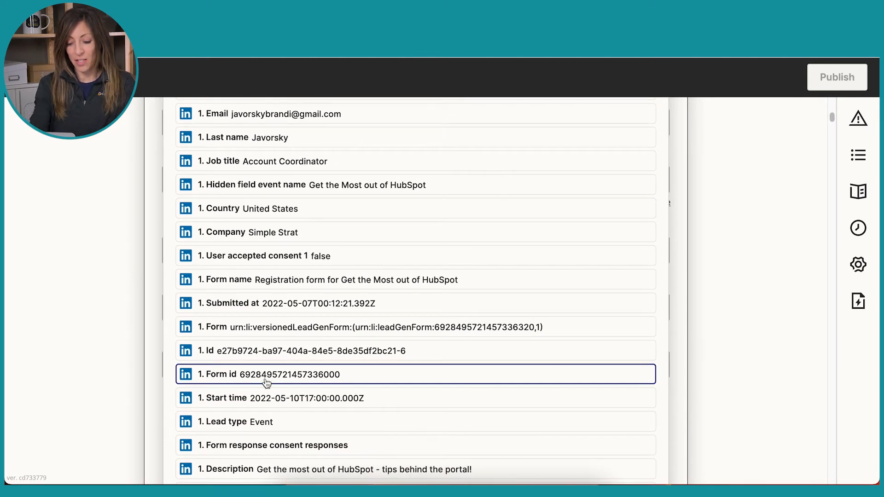
key("super+shift+4")
left_click_drag(175, 362, 380, 396)
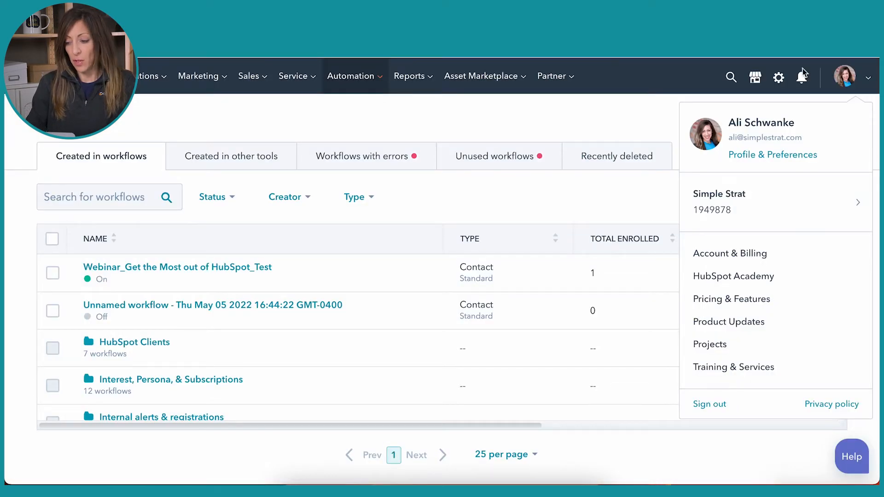
Step: Switch to HubSpot and open the contact properties list from the Contacts object settings
left_click(784, 80)
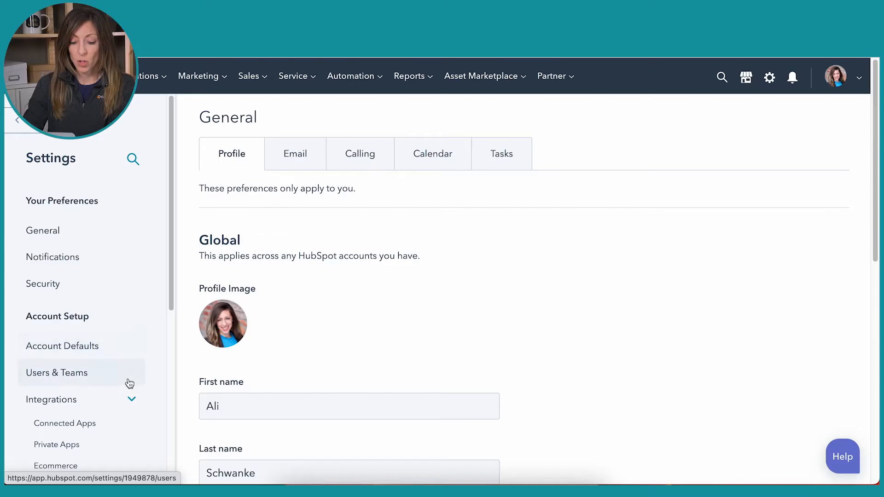
scroll(128, 383, "down", 5)
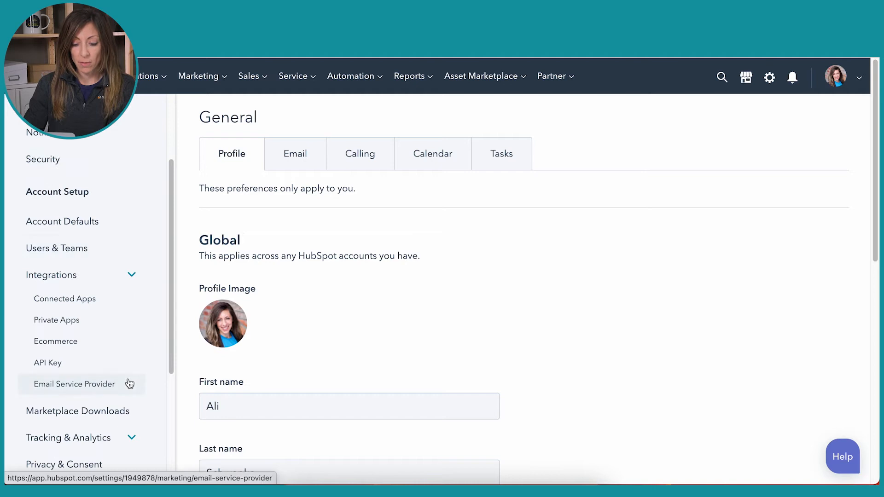
scroll(129, 383, "up", 3)
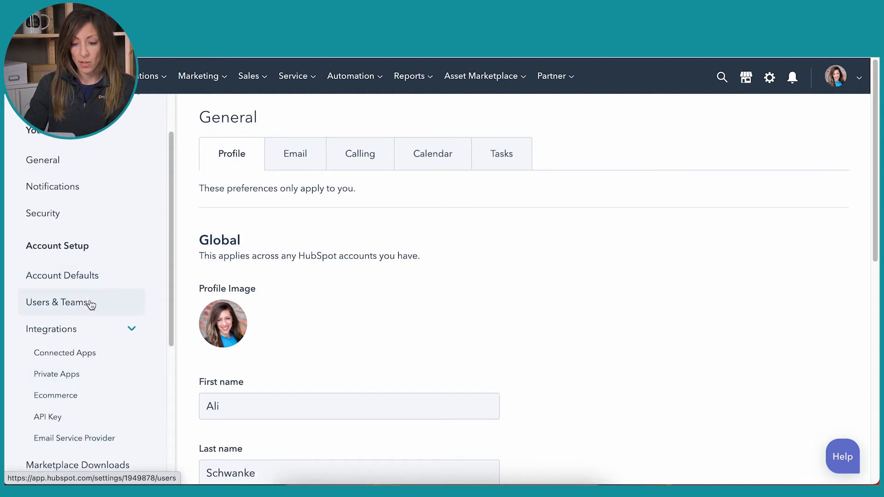
scroll(101, 313, "down", 7)
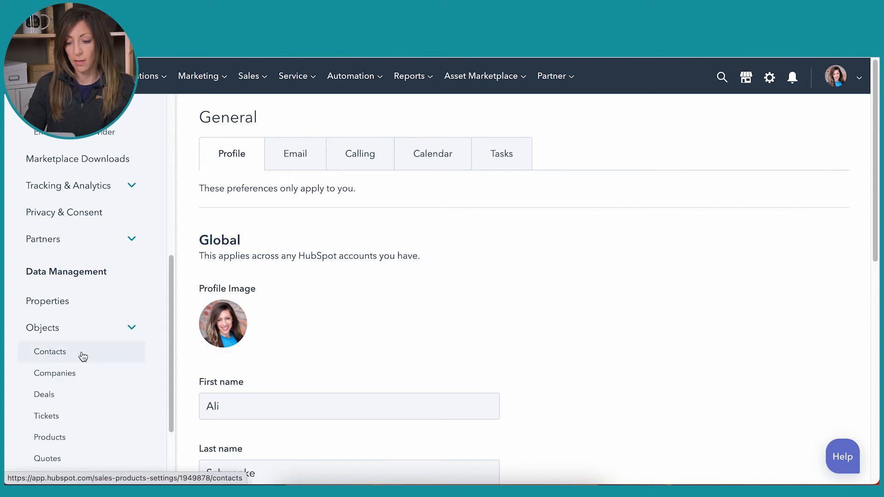
left_click(83, 354)
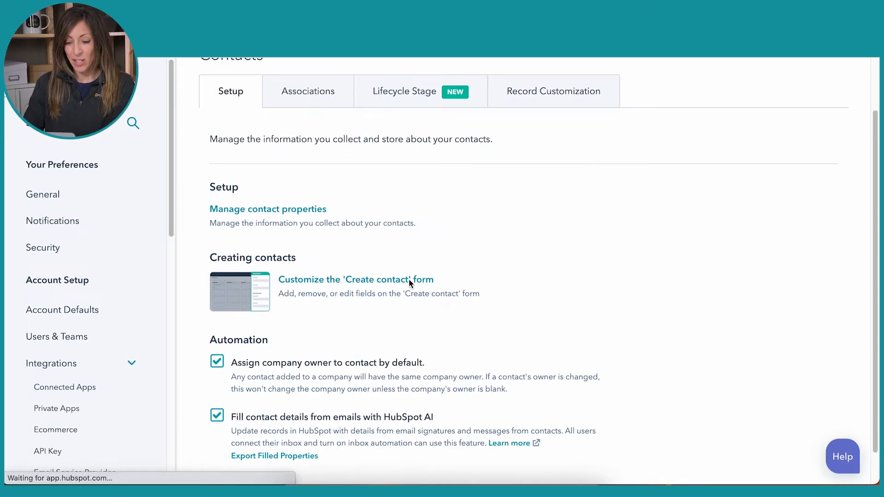
scroll(474, 313, "up", 3)
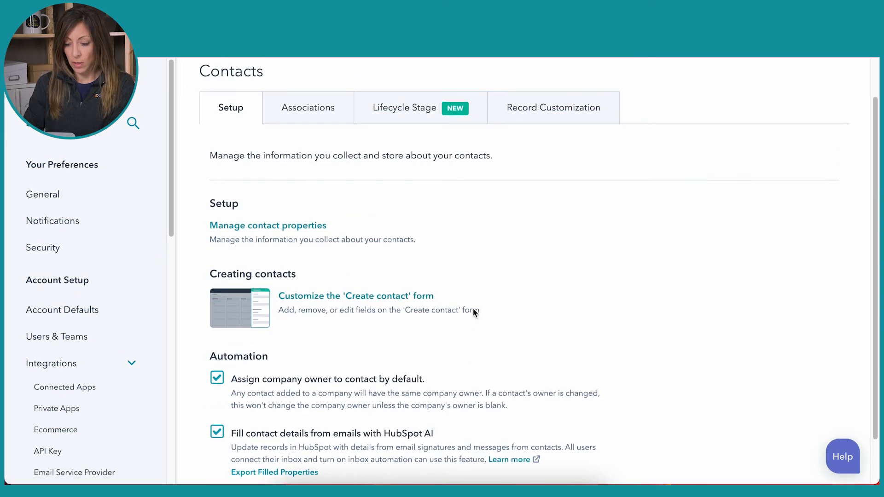
left_click(303, 257)
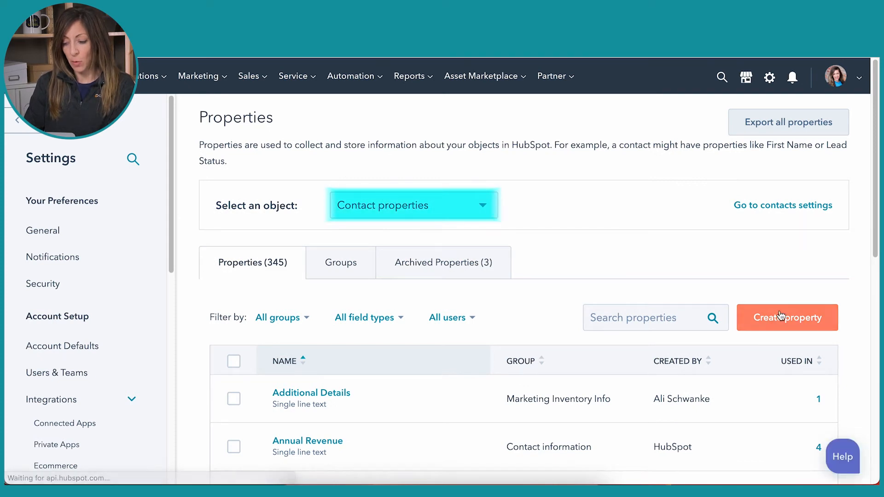
Step: Search the contact properties for "linked" and review the existing LinkedIn properties
left_click(643, 311)
type("lead")
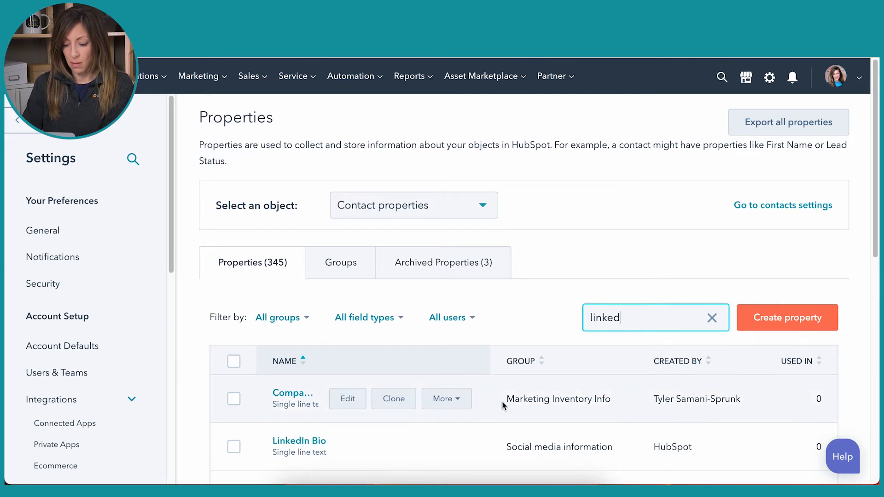
scroll(502, 401, "down", 5)
scroll(502, 401, "down", 5)
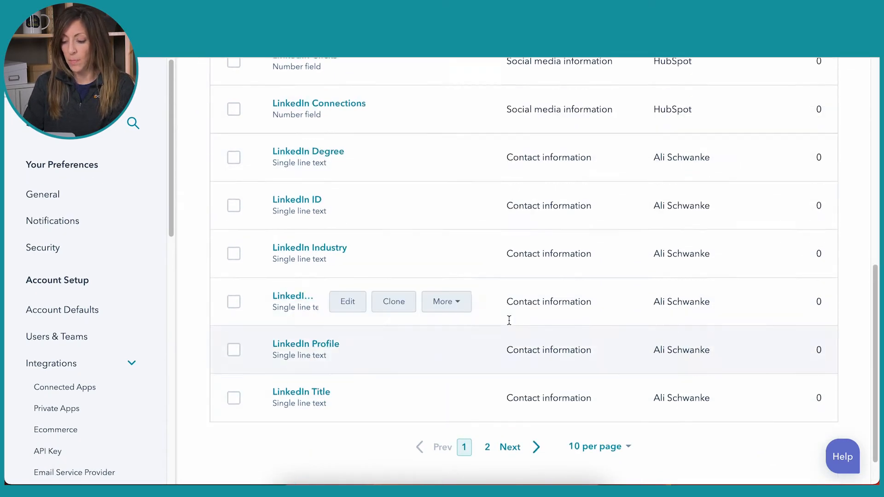
scroll(508, 319, "up", 7)
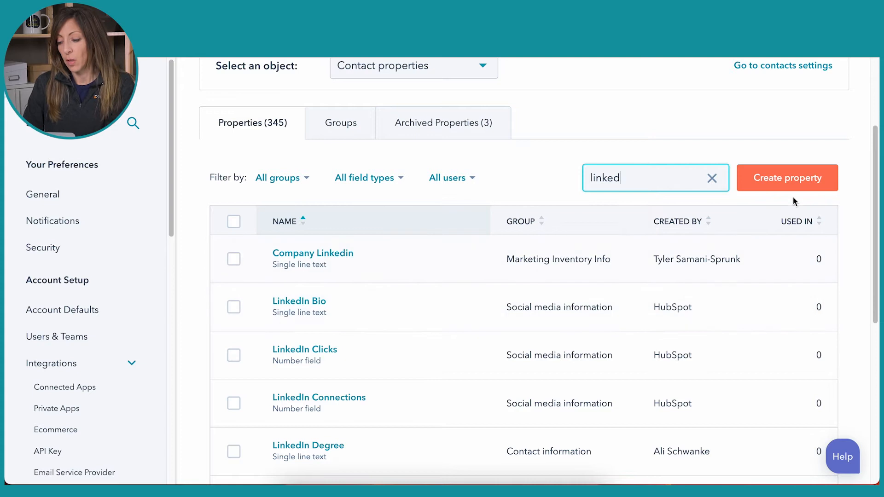
Step: Start a contact property labelled "LinkedIn Lead Event Capture ID" with description "ID from LinkedIn Event" in the Conversion information group
left_click(794, 182)
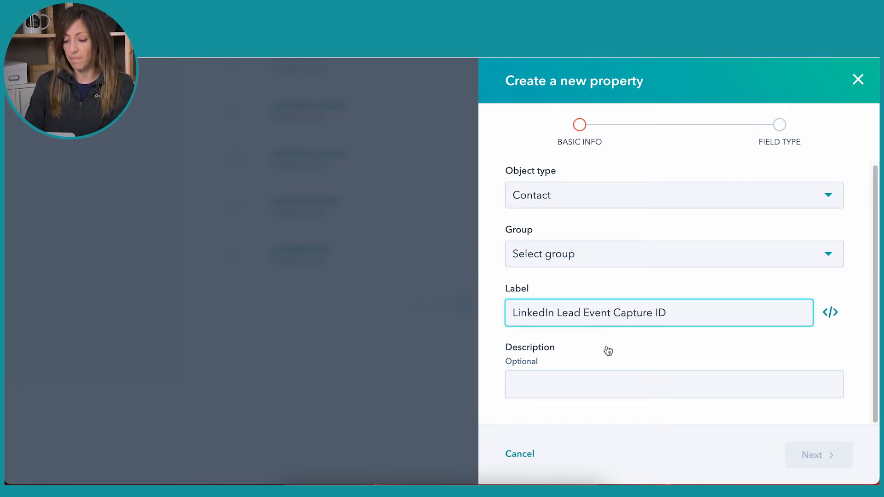
left_click(580, 378)
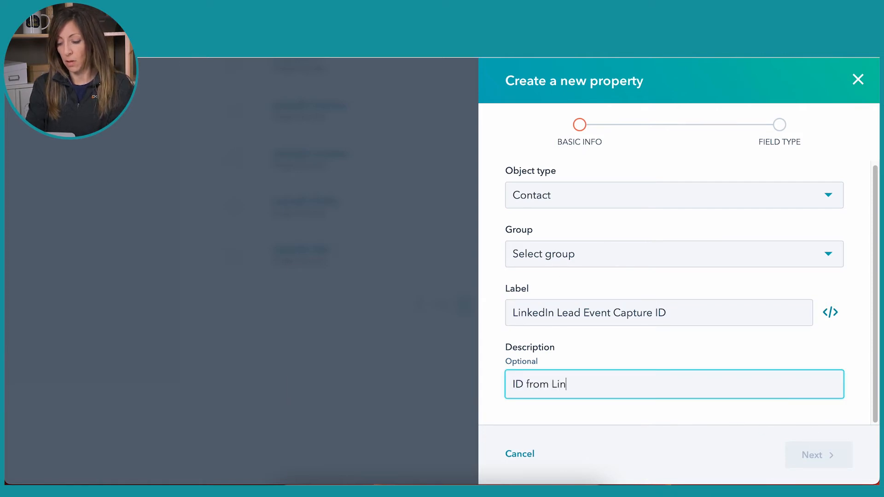
left_click(674, 436)
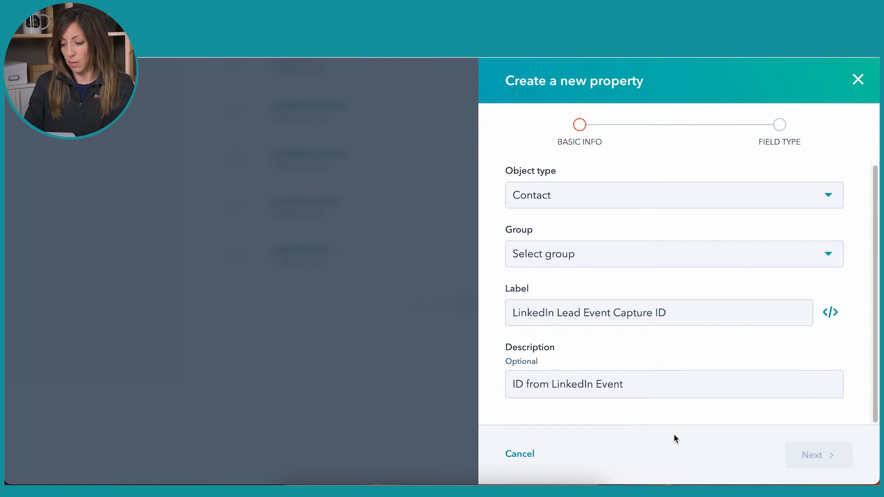
left_click(650, 255)
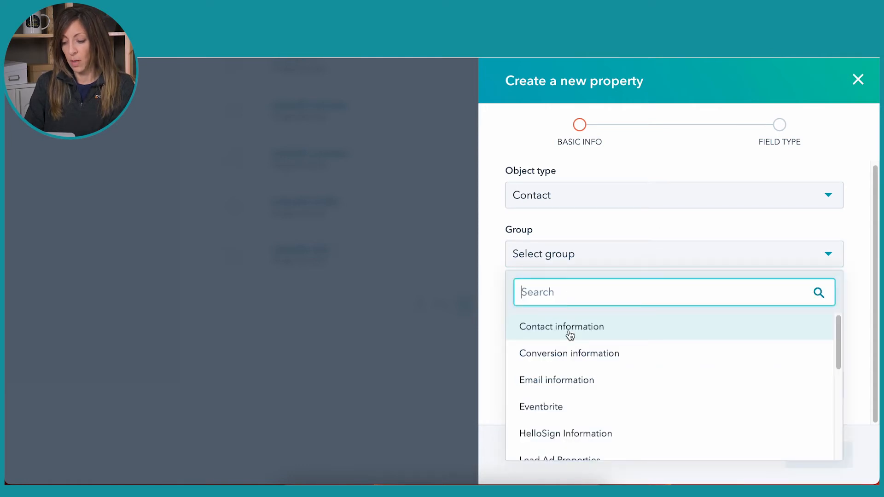
left_click(571, 354)
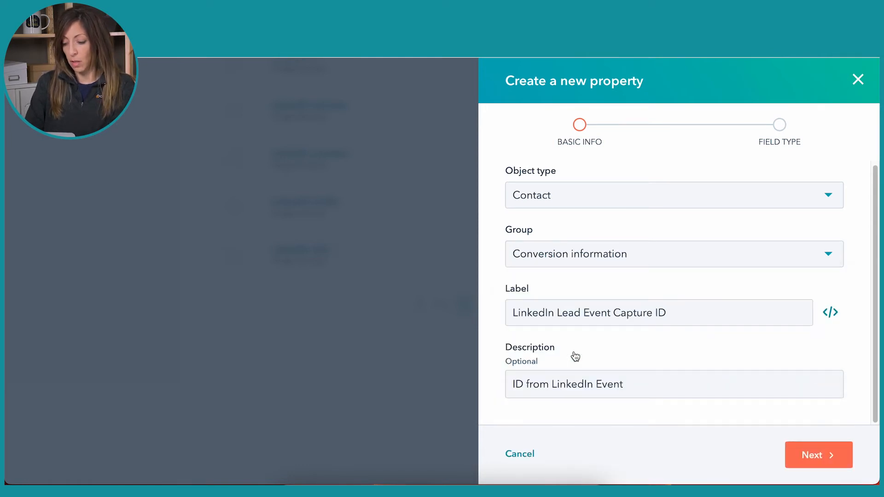
Step: Continue to the field type settings and make the new property a Multiple checkboxes field
left_click(822, 451)
left_click(579, 232)
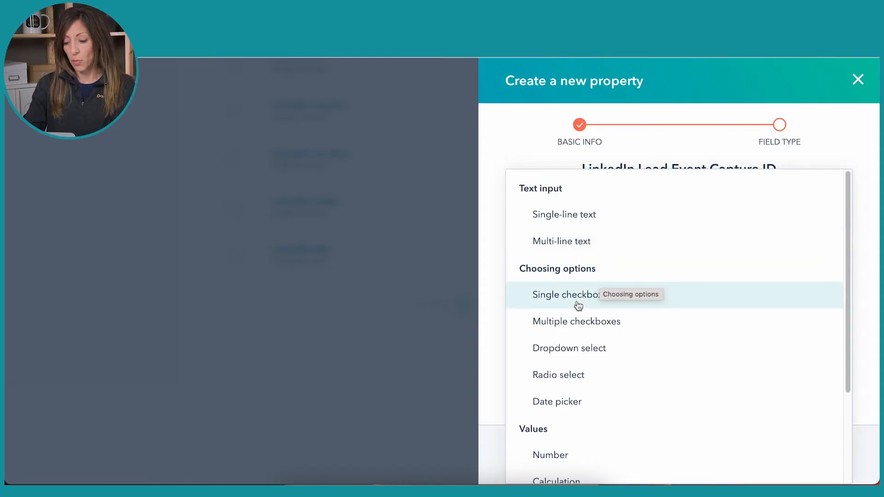
scroll(572, 319, "down", 3)
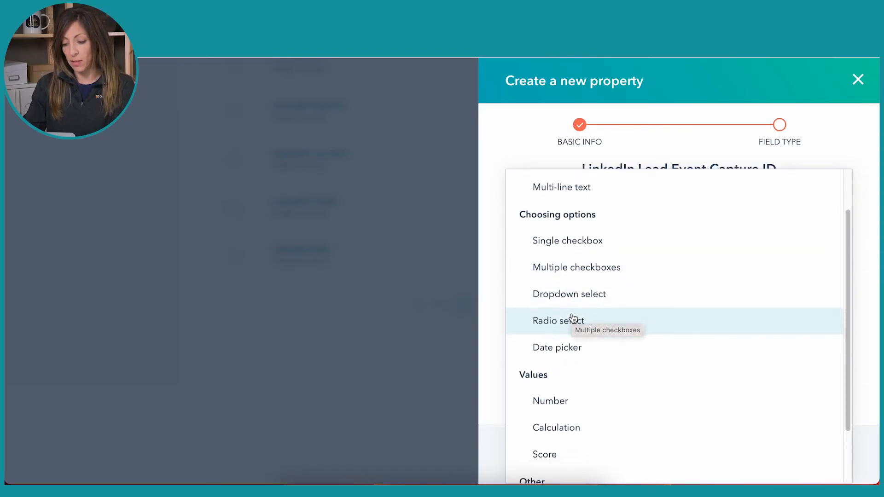
left_click(572, 231)
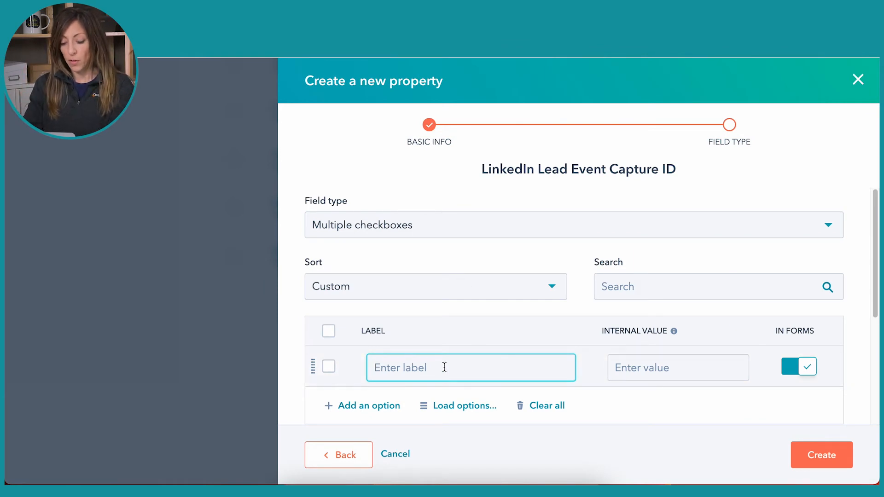
left_click(292, 479)
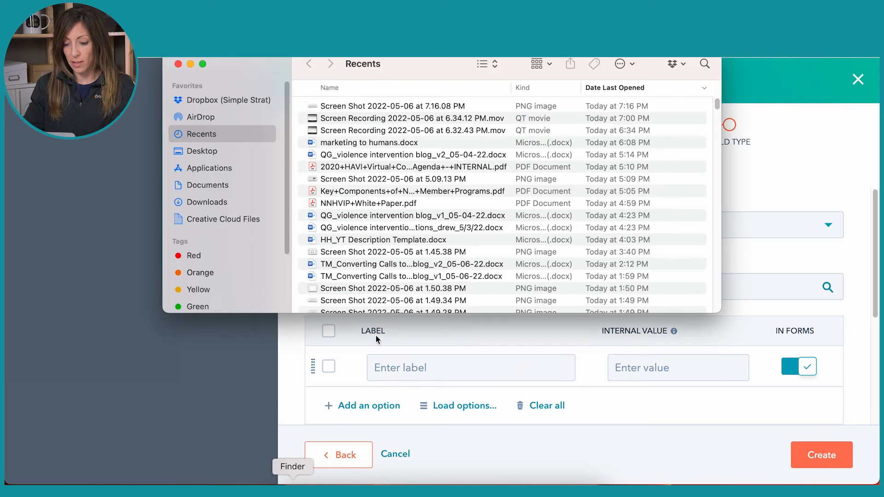
left_click(346, 106)
key("space")
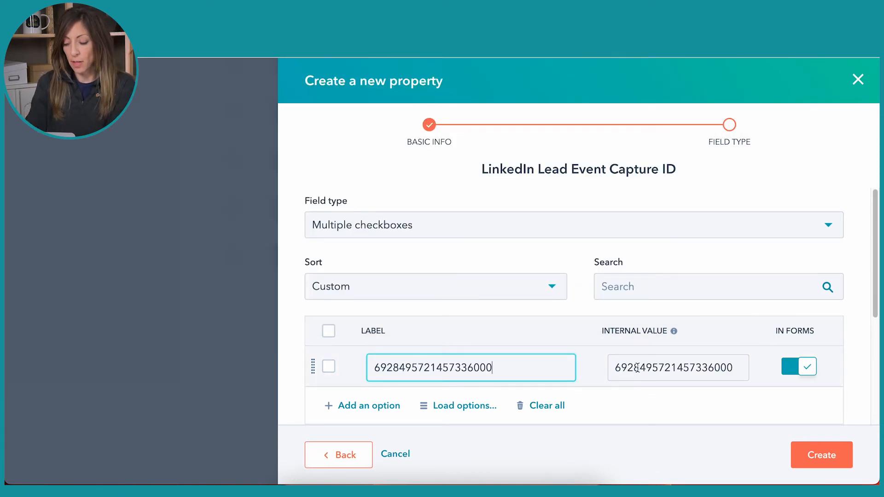
Step: Create the LinkedIn Lead Event Capture ID property with its single checkbox option
left_click(837, 464)
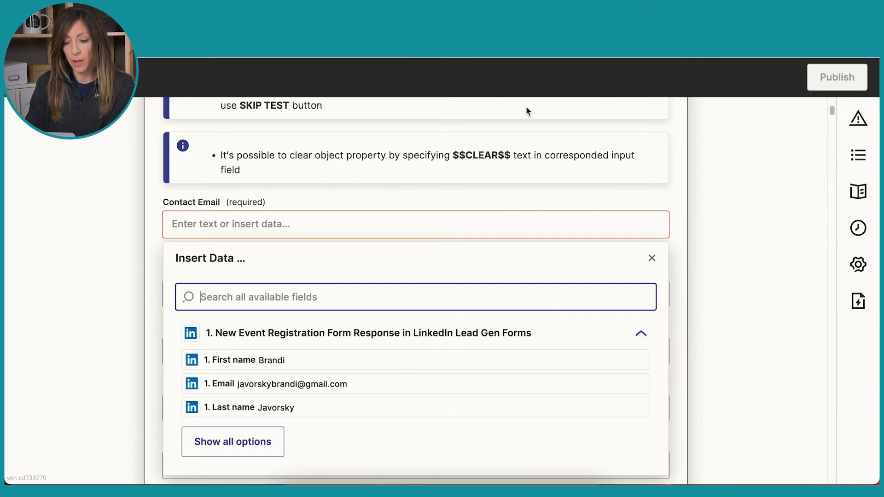
Step: Switch to the Zapier editor and name the Zap "LinkedIn Lead Event to HubSpot Contact"
key("Escape")
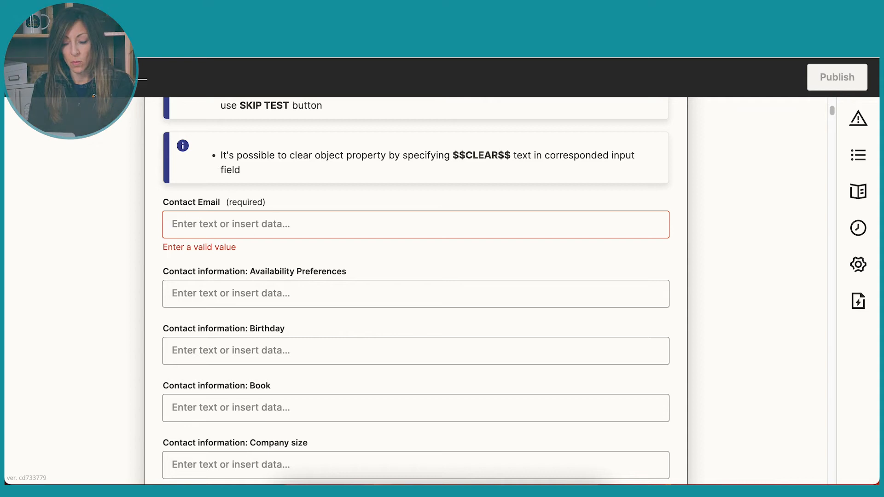
left_click_drag(55, 72, 126, 65)
type("LinkedIn Lead Event to HubSpot Contact")
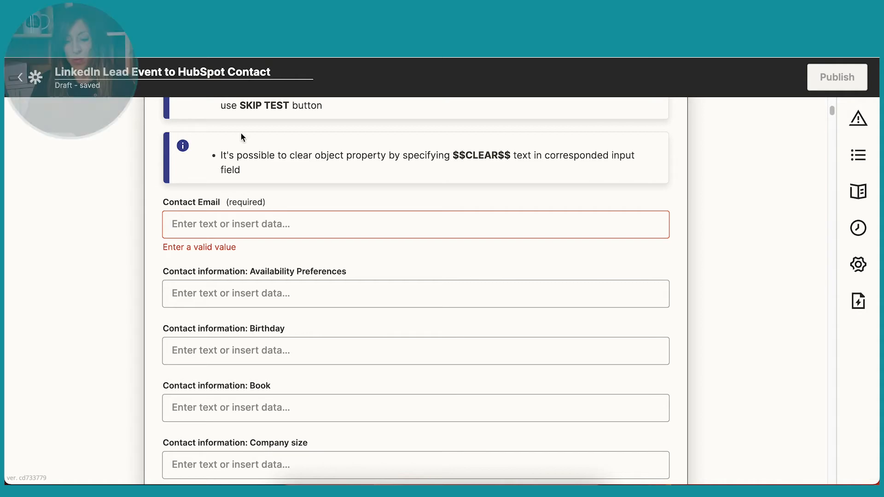
left_click(123, 142)
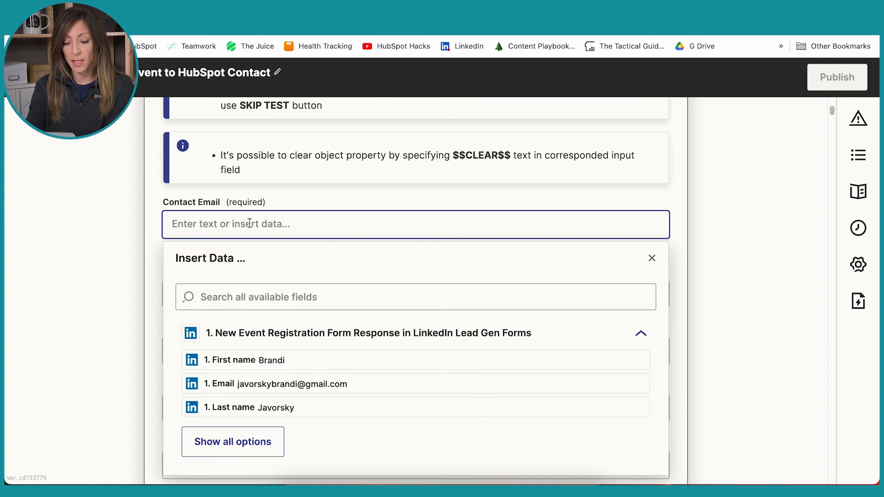
Step: Map the required Contact Email field to the Email value from the LinkedIn registration form response
left_click(295, 384)
left_click(116, 254)
scroll(275, 295, "down", 1)
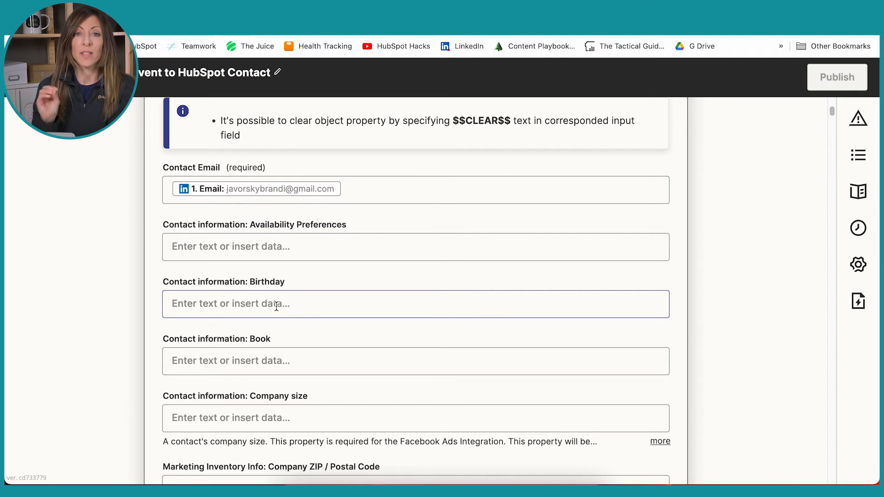
Step: Find the contact's First Name field in the action setup and map it to the LinkedIn First name value
key("super+f")
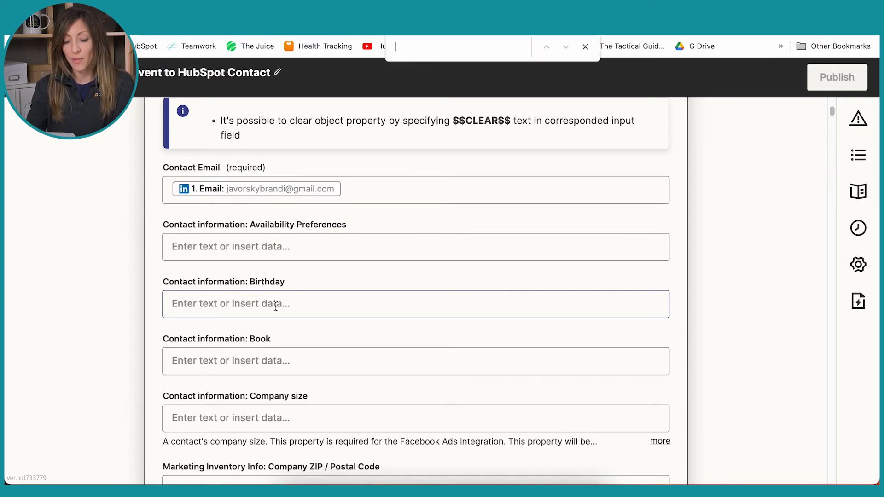
type("first name")
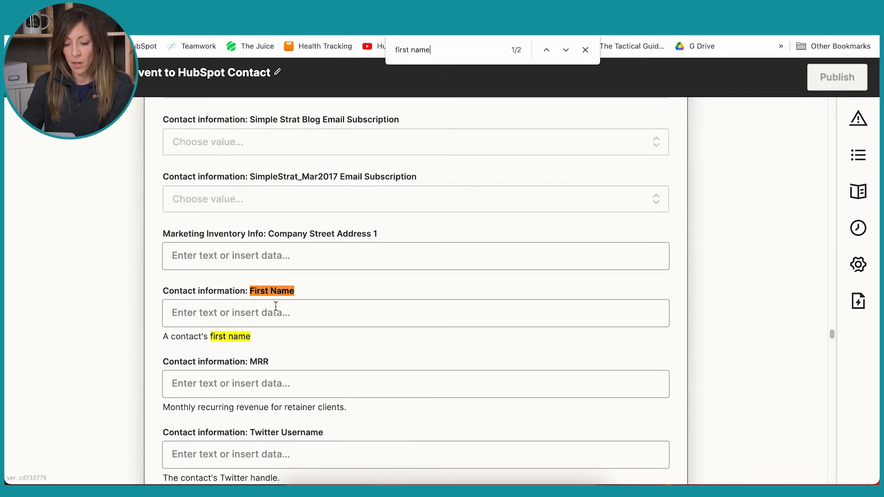
left_click(235, 312)
left_click(247, 453)
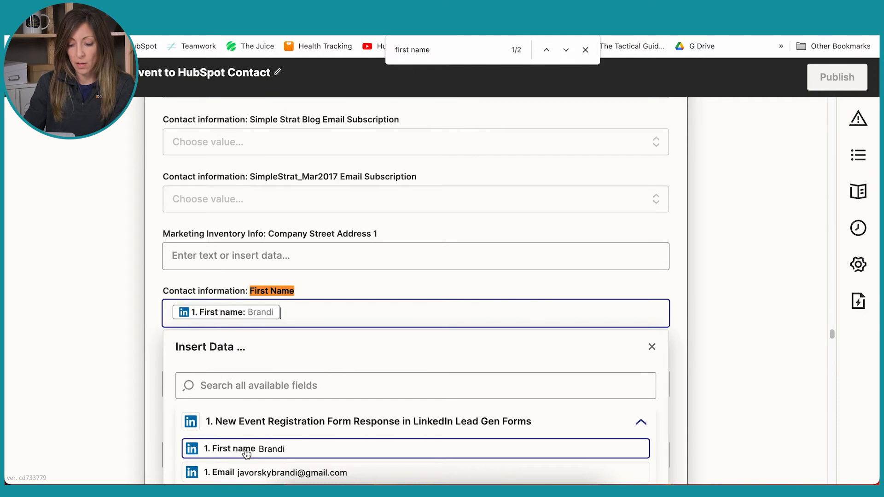
left_click(93, 255)
Step: Find the contact's Last Name field and map it to the LinkedIn Last name value
key("super+f")
type("last name")
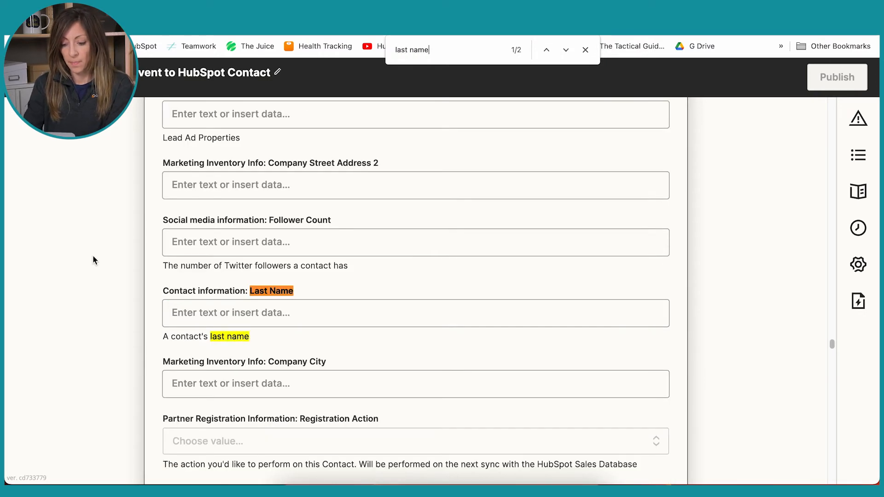
left_click(244, 314)
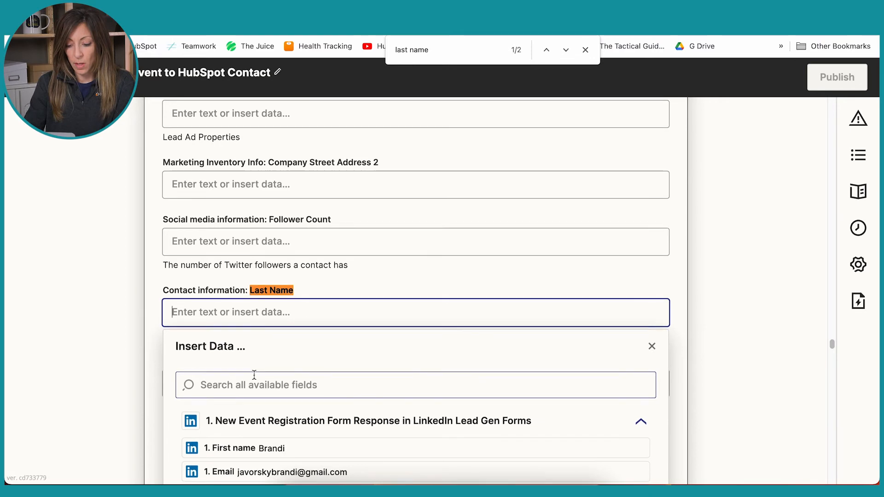
scroll(244, 316, "down", 2)
left_click(258, 402)
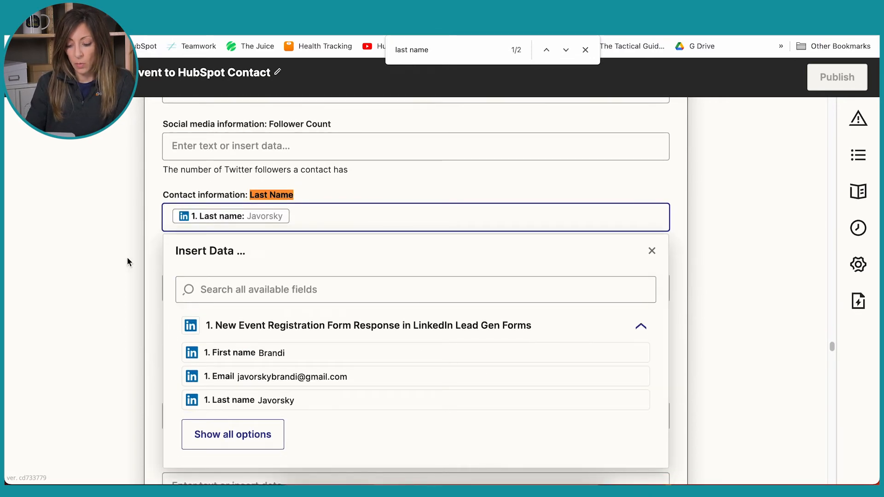
left_click(127, 261)
Step: Search the action's fields for "id" and refresh the field list to load the newly created HubSpot property
key("super+f")
type("id")
scroll(280, 344, "down", 20)
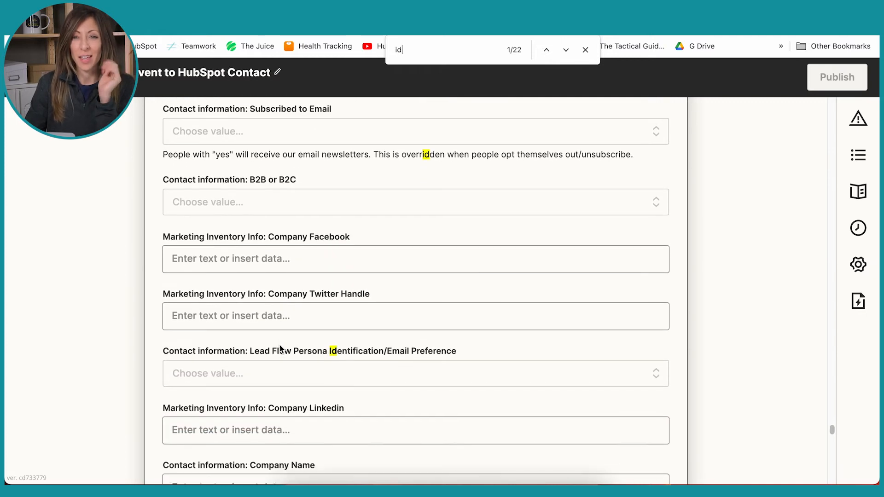
scroll(280, 349, "down", 20)
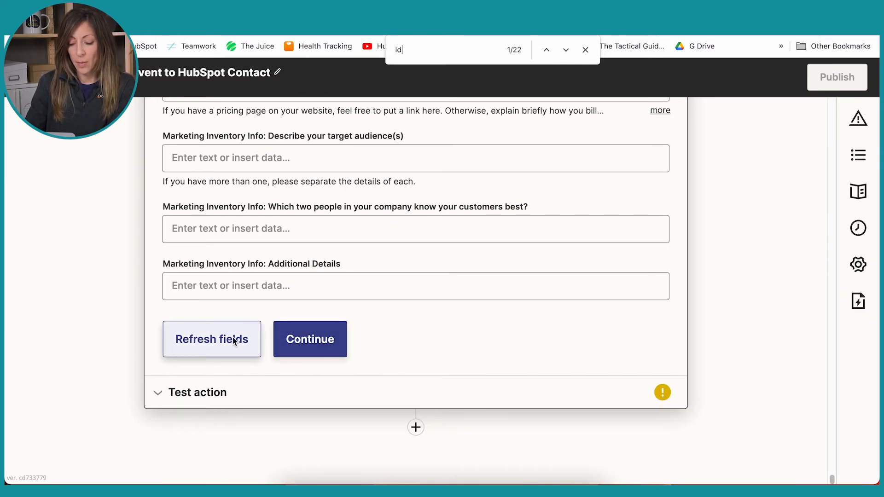
left_click(310, 346)
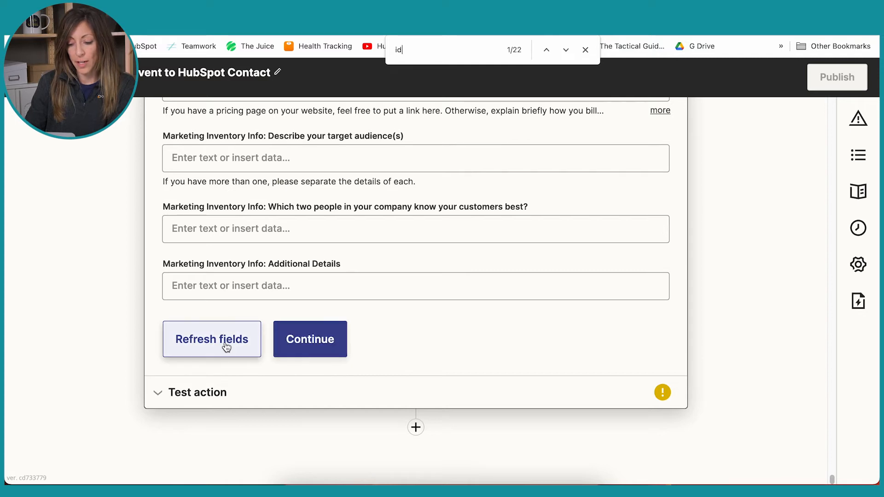
left_click(211, 349)
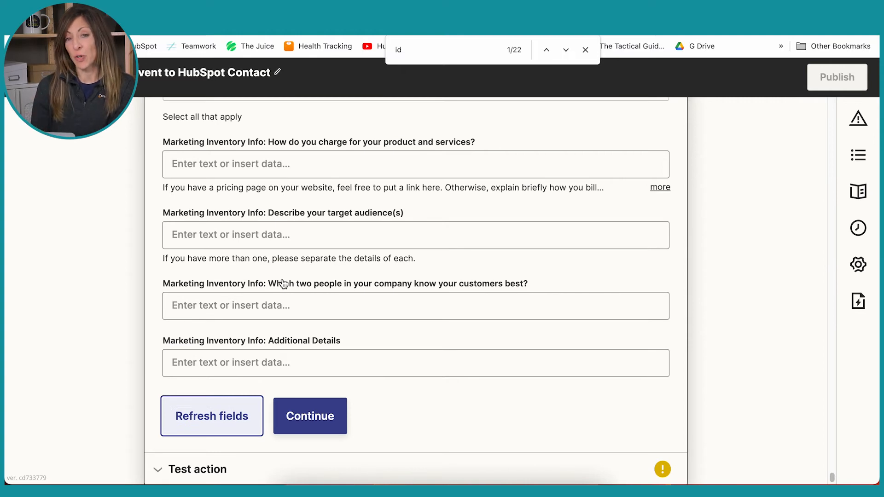
scroll(290, 327, "up", 3)
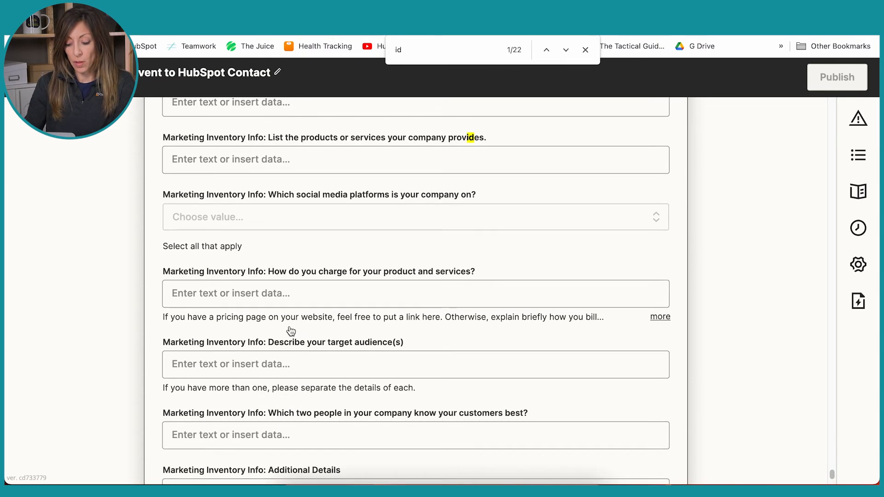
type("Linkedin")
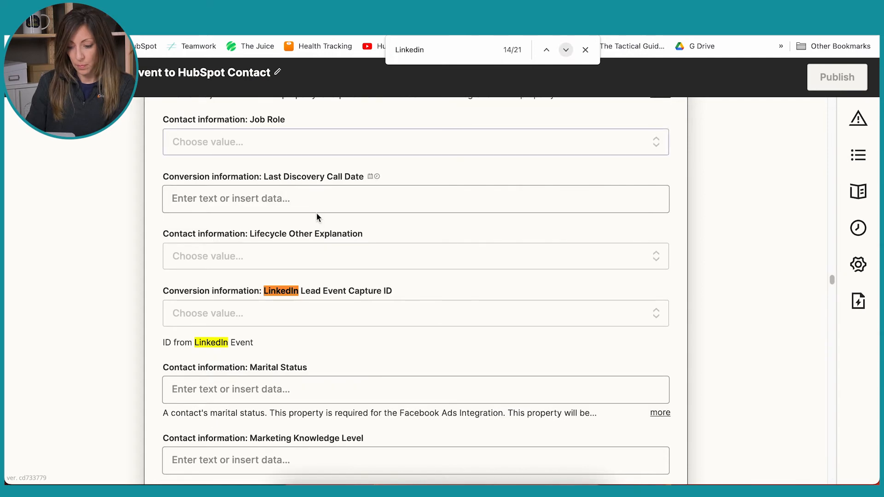
left_click(251, 316)
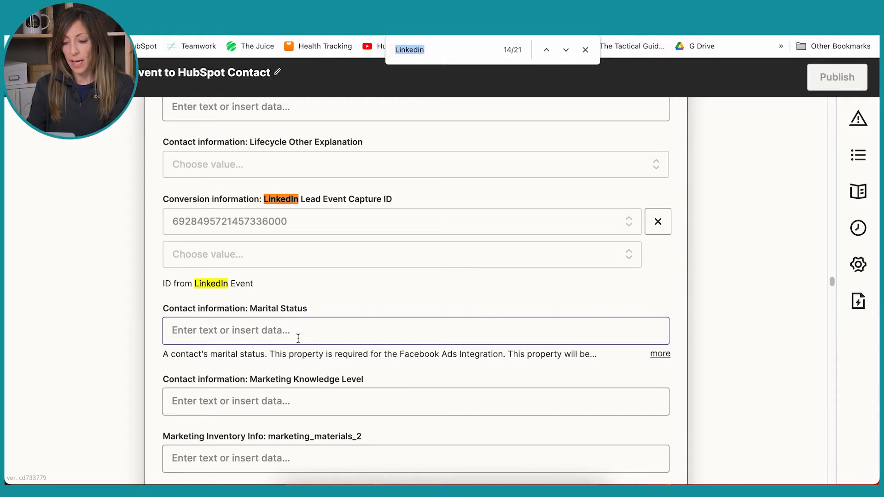
Step: Check the mappings of the First Name, Last Name and Contact Email fields after the field refresh
type("first name")
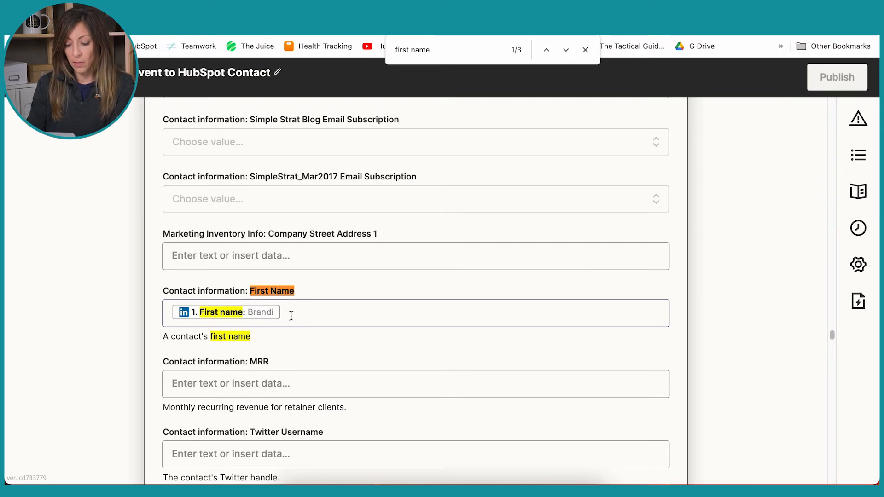
type("lastna")
key("BackSpace")
key("BackSpace")
type("na")
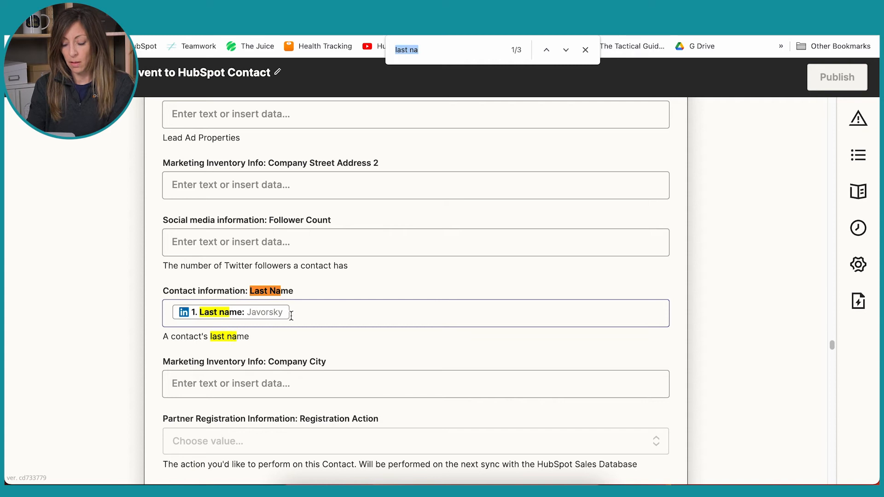
type("email")
left_click(566, 50)
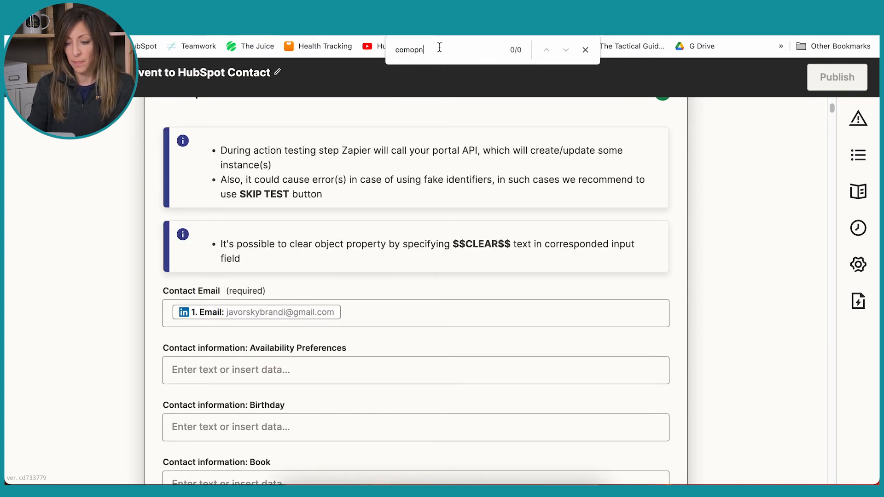
Step: Find the contact's Company Name field and map it to the LinkedIn Company value from the full list of options
key("BackSpace")
key("BackSpace")
key("BackSpace")
type("pany")
left_click(222, 311)
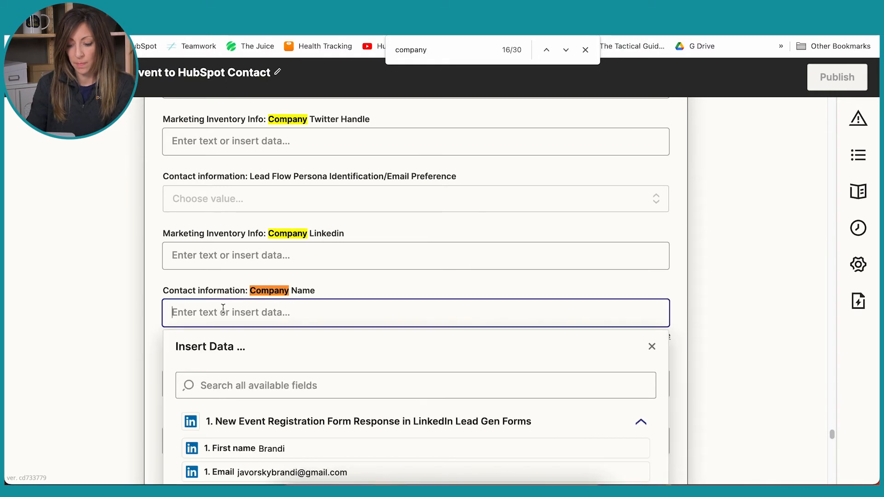
scroll(274, 384, "down", 3)
left_click(259, 434)
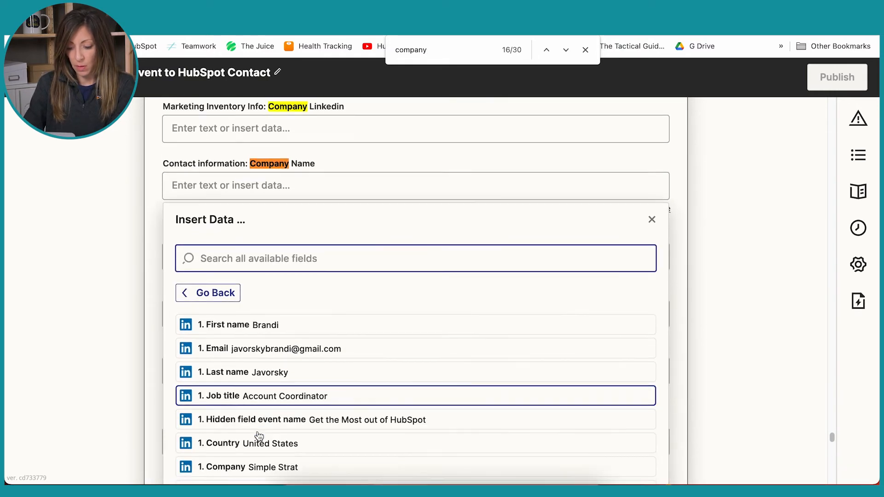
scroll(259, 435, "down", 3)
scroll(280, 372, "down", 2)
scroll(281, 372, "down", 2)
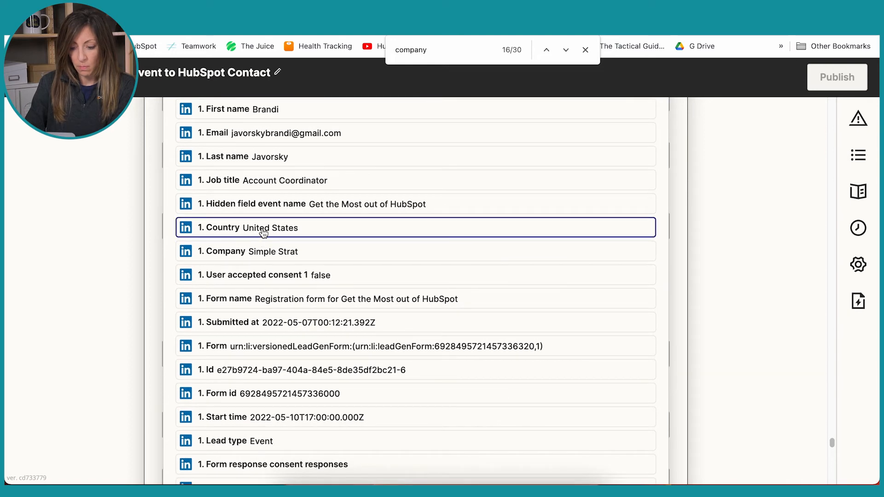
left_click(256, 251)
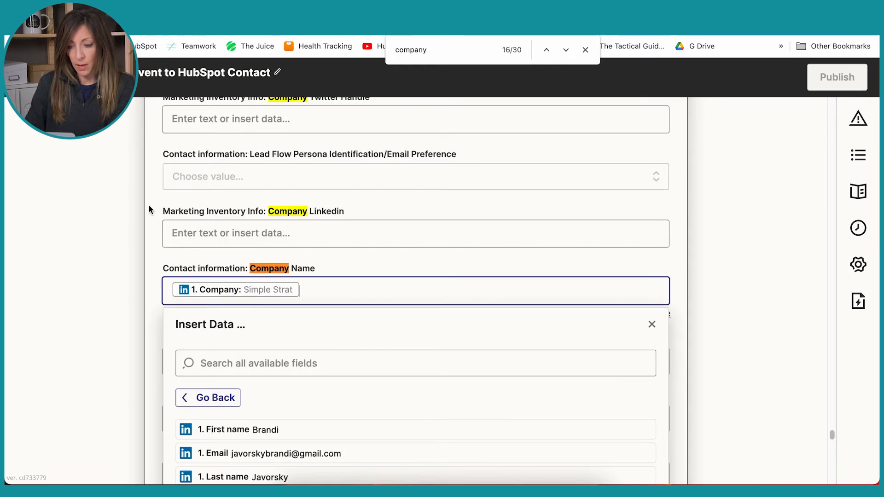
Step: Find the contact's Job Title field and map it to the LinkedIn Job title value
type("job title")
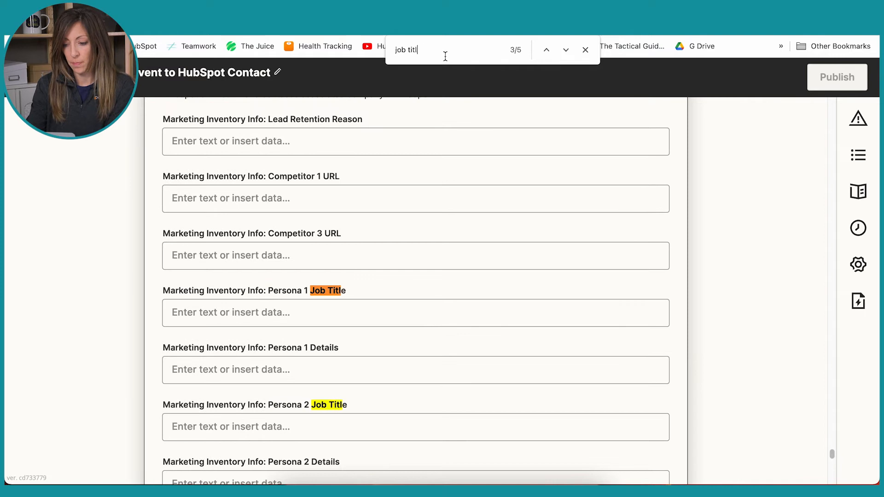
left_click(569, 53)
left_click(570, 55)
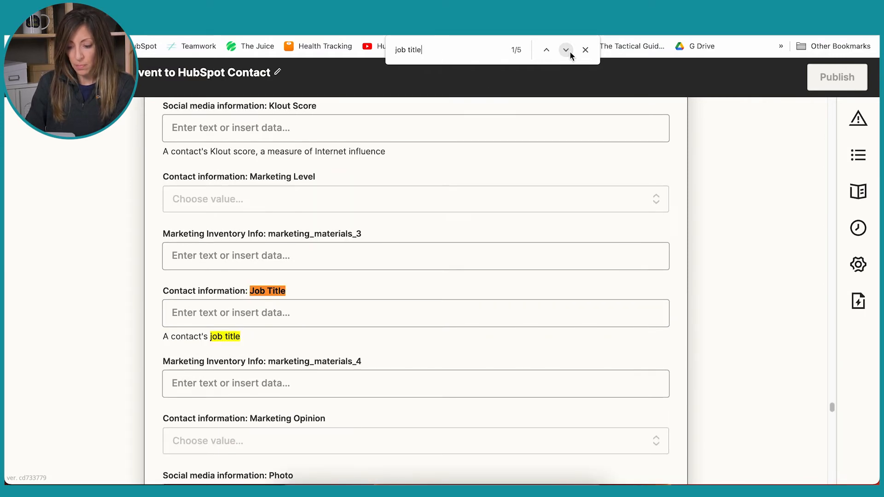
left_click(215, 312)
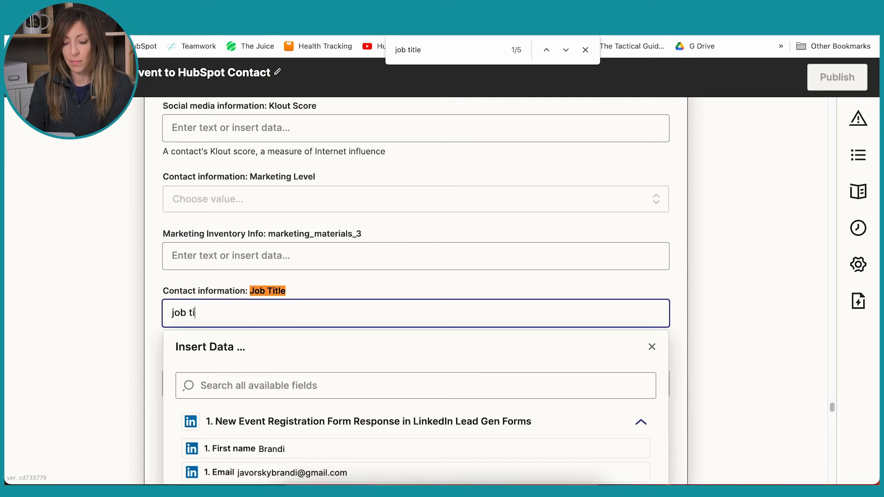
type("title")
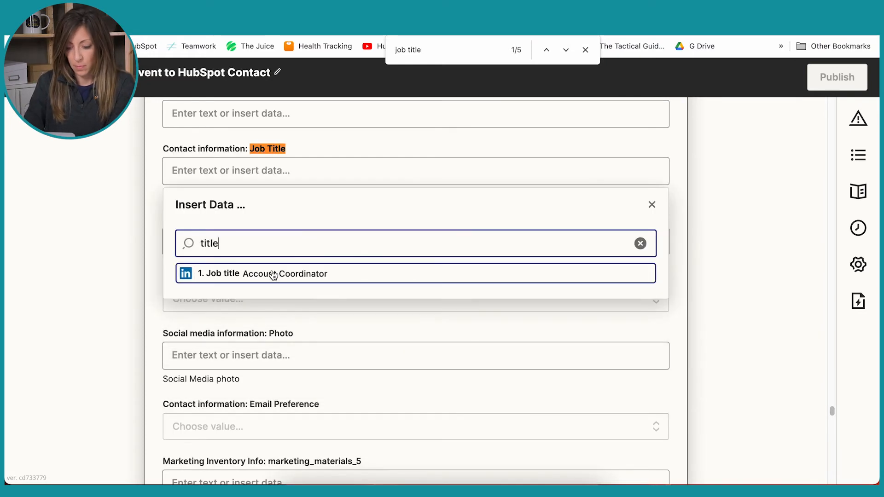
left_click(273, 274)
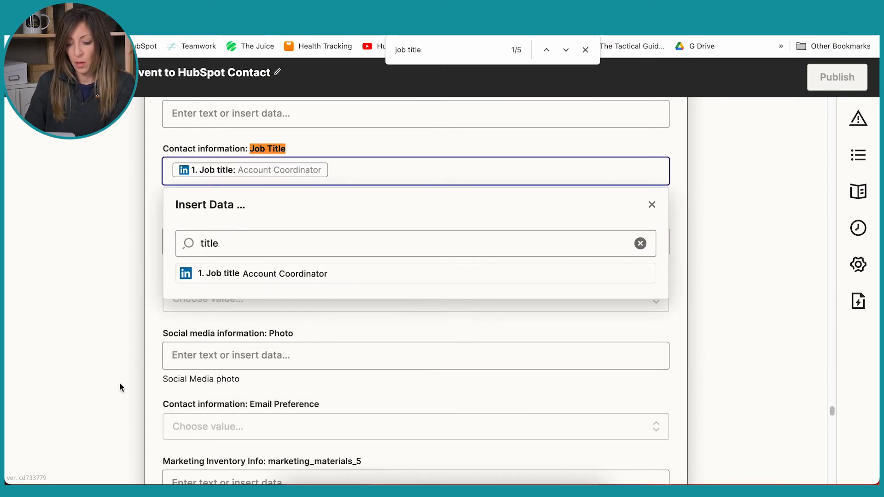
Step: Test the configured action by sending a contact to HubSpot and review the returned data
scroll(214, 353, "down", 20)
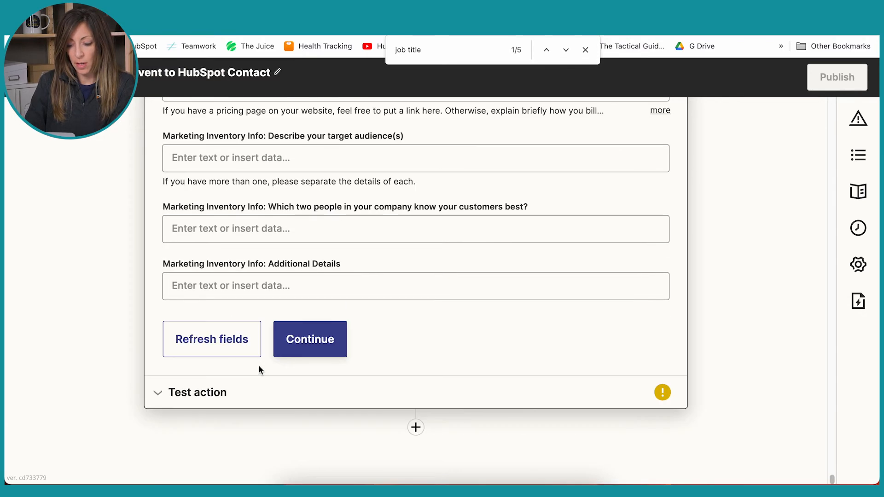
left_click(317, 350)
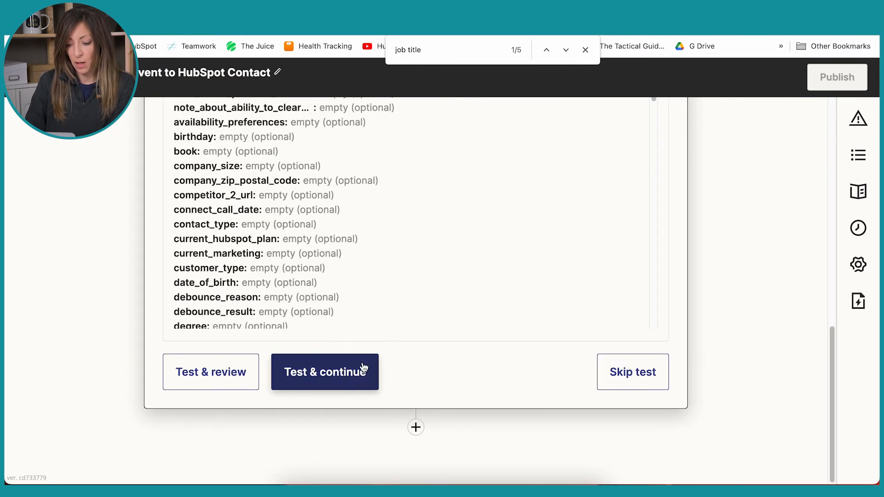
left_click(346, 373)
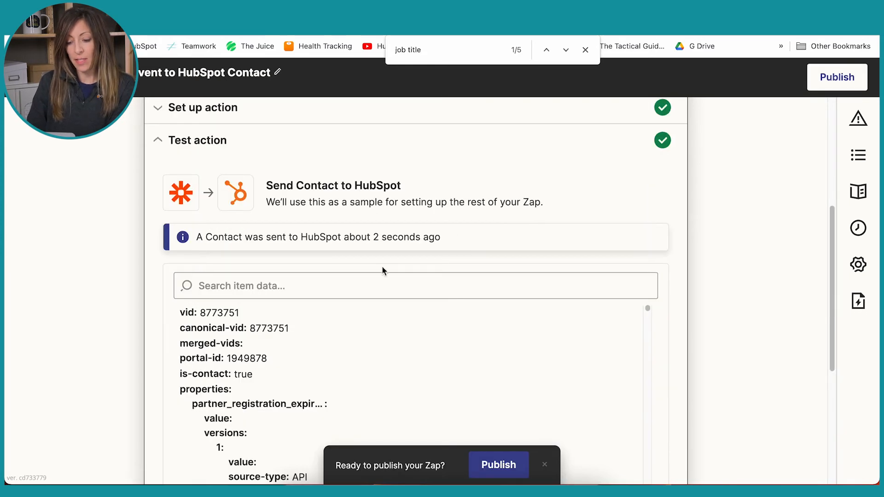
scroll(465, 268, "down", 3)
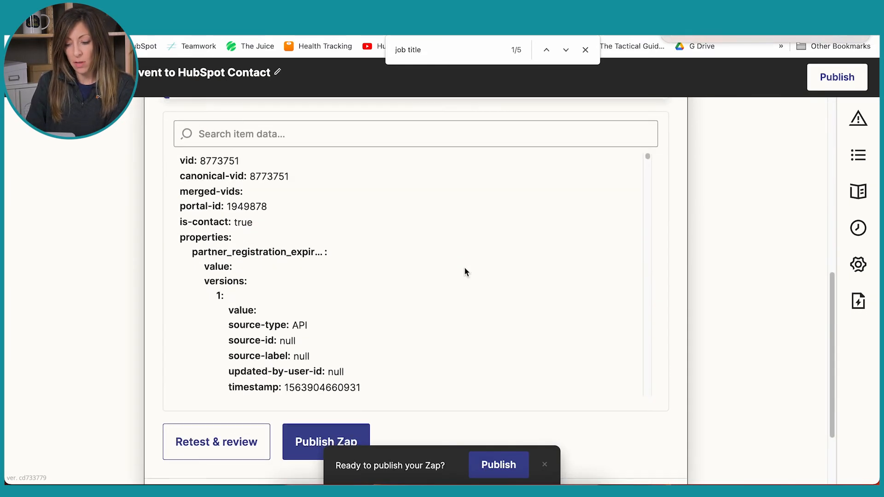
scroll(465, 269, "up", 2)
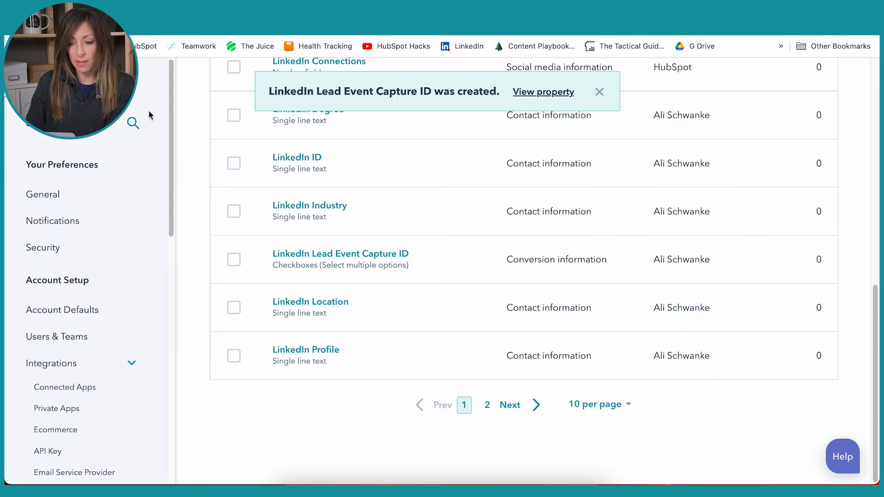
Step: Search HubSpot for the test contact, open the record and examine its details and activity timeline
scroll(173, 187, "up", 10)
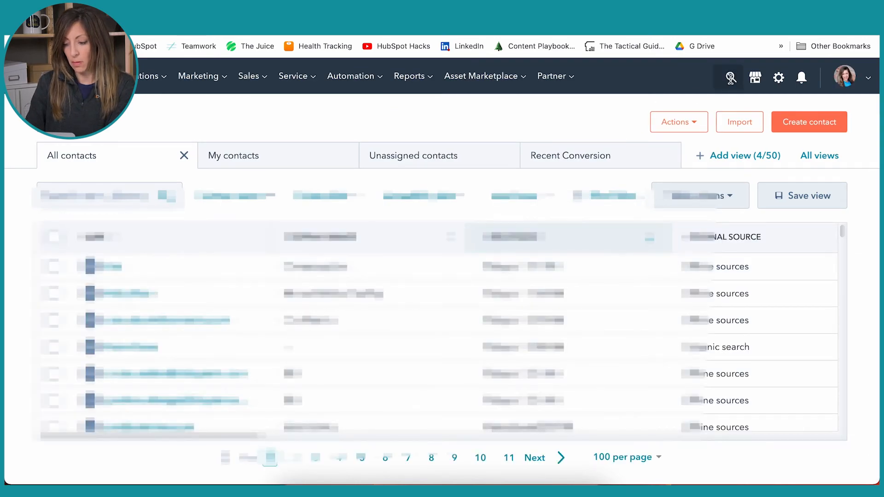
left_click(731, 77)
type("brand")
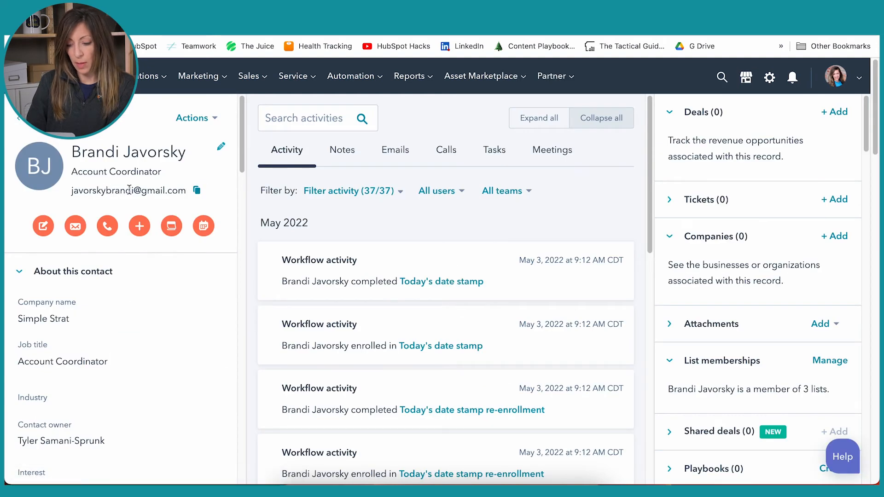
scroll(452, 277, "down", 2)
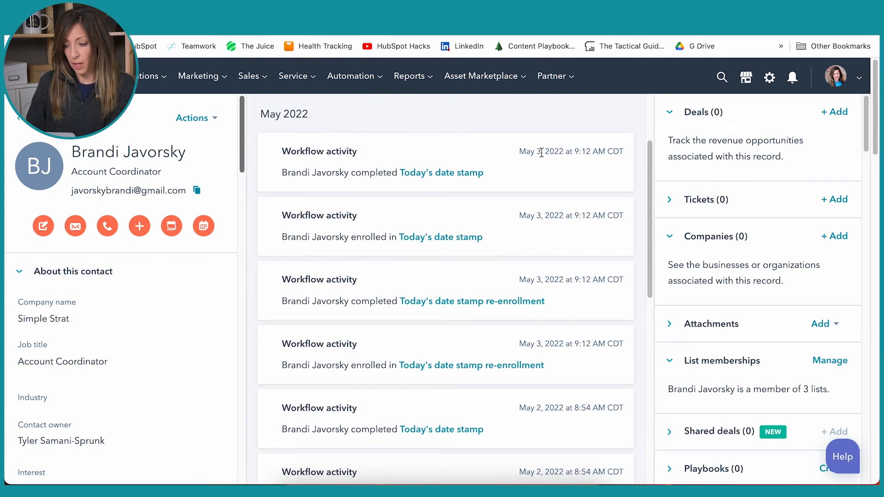
scroll(603, 304, "down", 3)
scroll(602, 304, "up", 5)
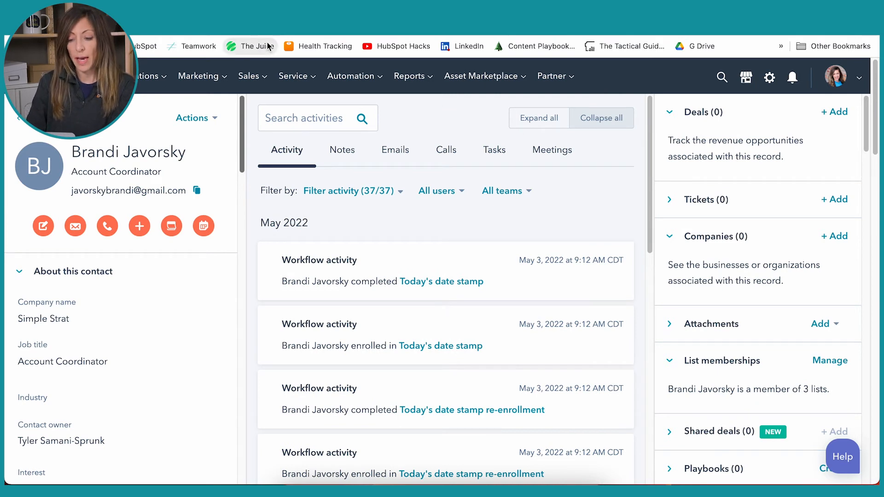
Step: Switch to Zapier, publish the Zap, check the HubSpot action's field mappings and close its step details
key("ctrl+f")
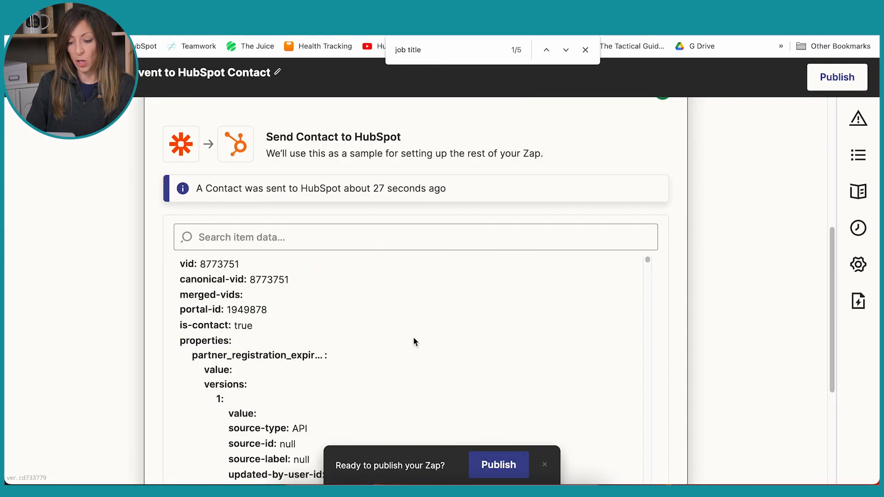
scroll(414, 340, "down", 15)
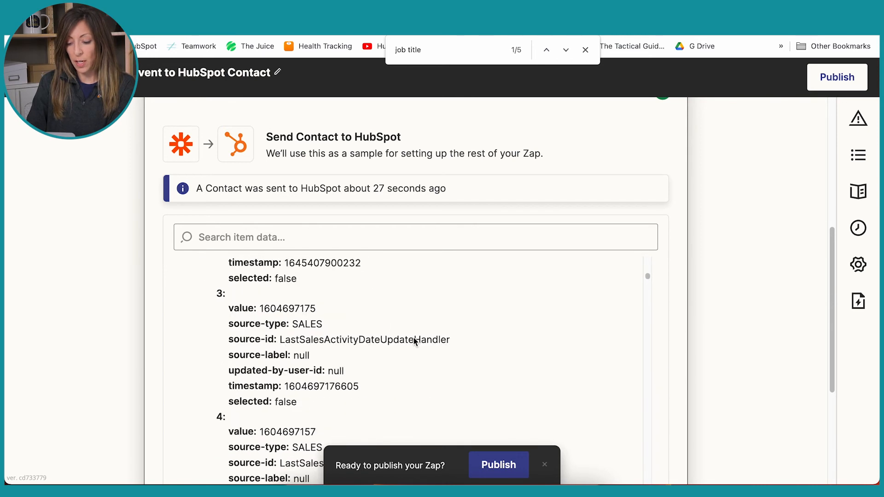
scroll(413, 341, "down", 3)
left_click(497, 464)
left_click(442, 288)
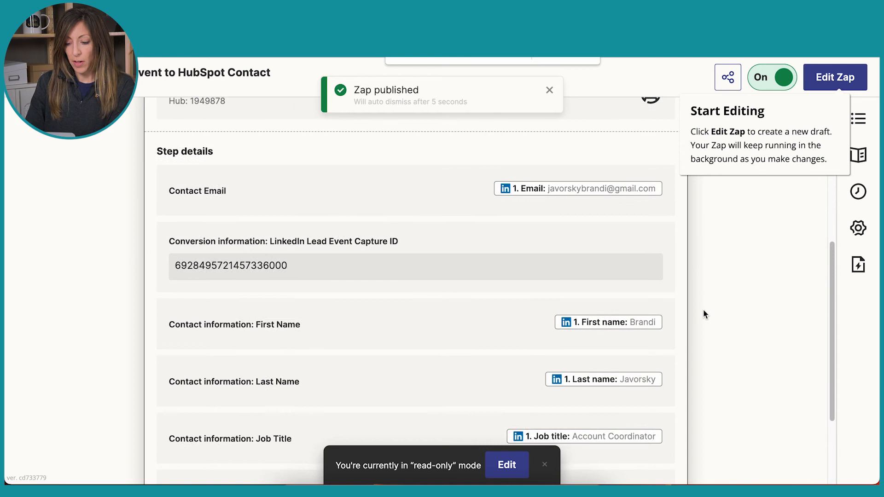
scroll(704, 313, "down", 3)
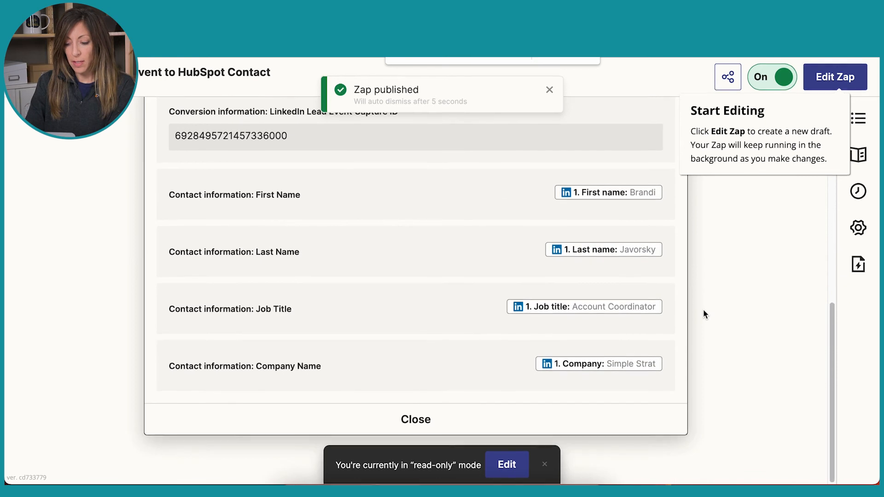
left_click(415, 420)
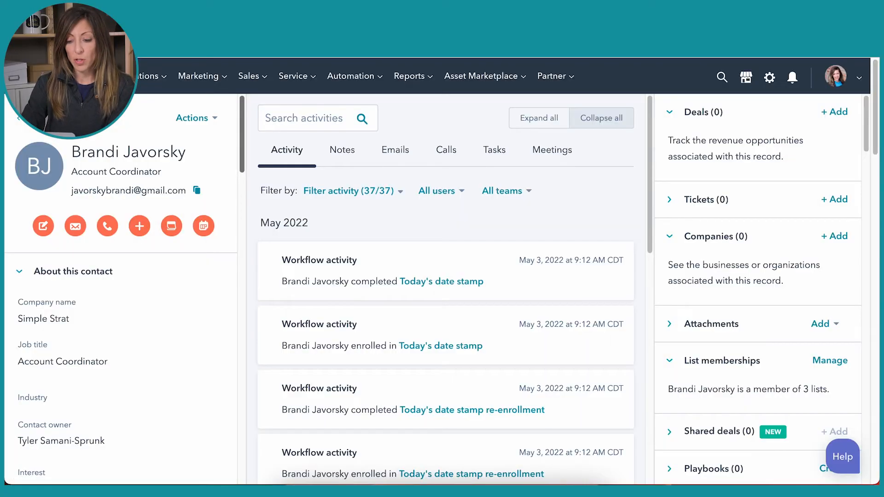
Step: Open the existing workflow Webinar_Get the Most out of HubSpot_Test in HubSpot, examine its enrollment trigger and actions, and return to the workflow list
left_click(354, 76)
left_click(364, 143)
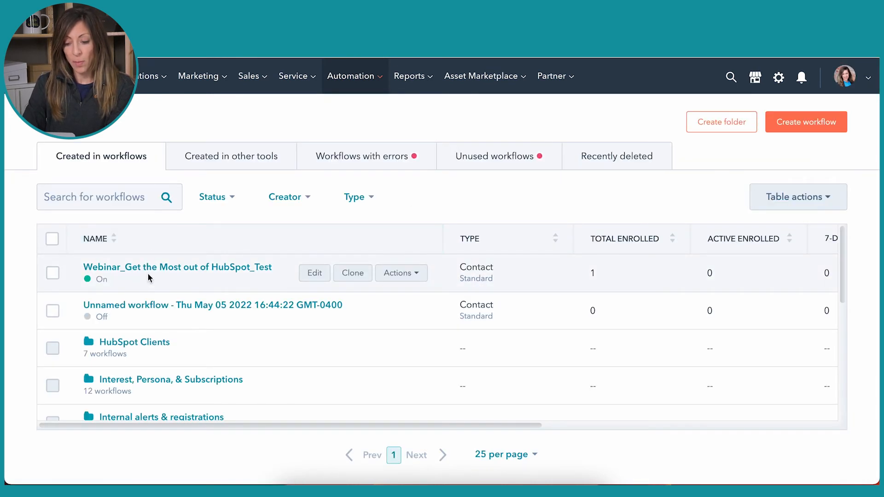
left_click(182, 272)
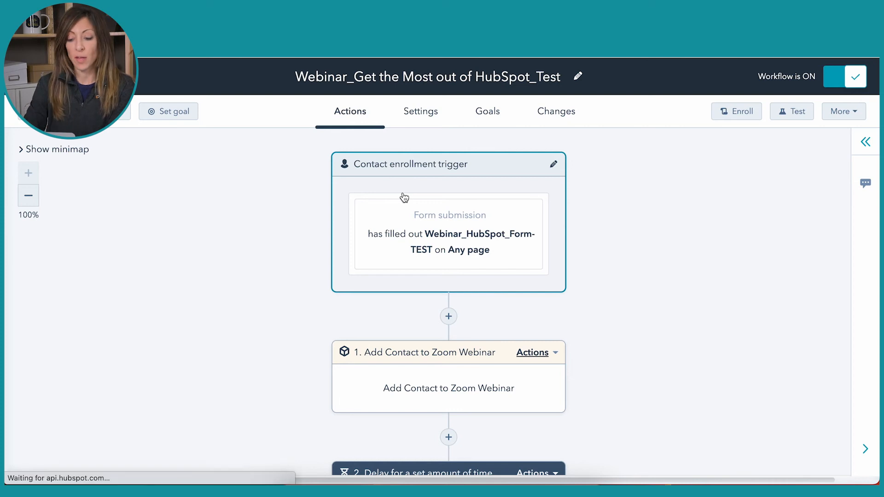
scroll(477, 351, "down", 2)
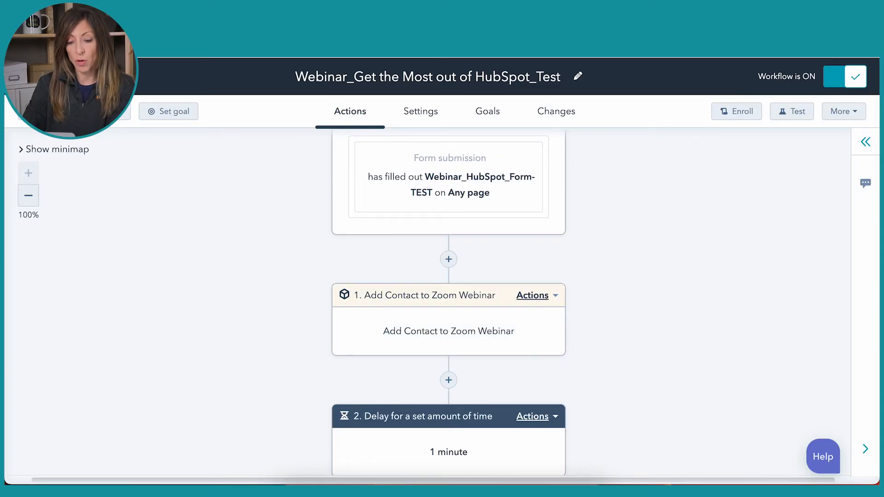
left_click(57, 76)
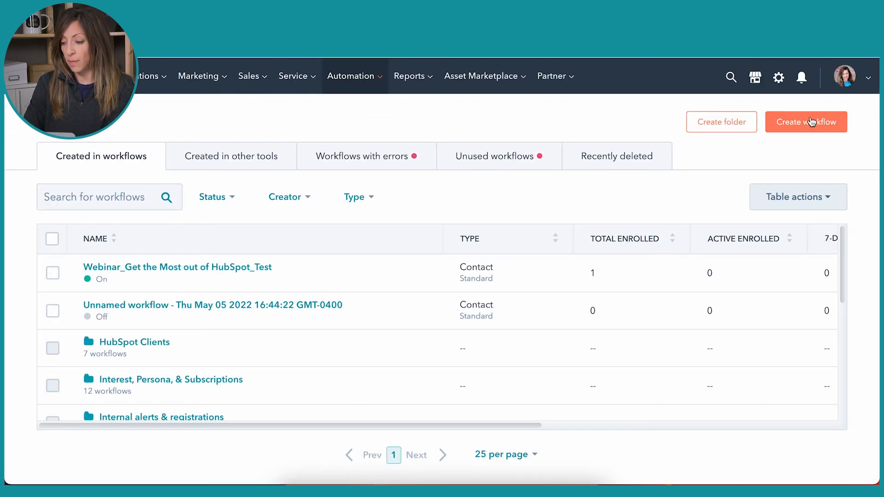
left_click(811, 119)
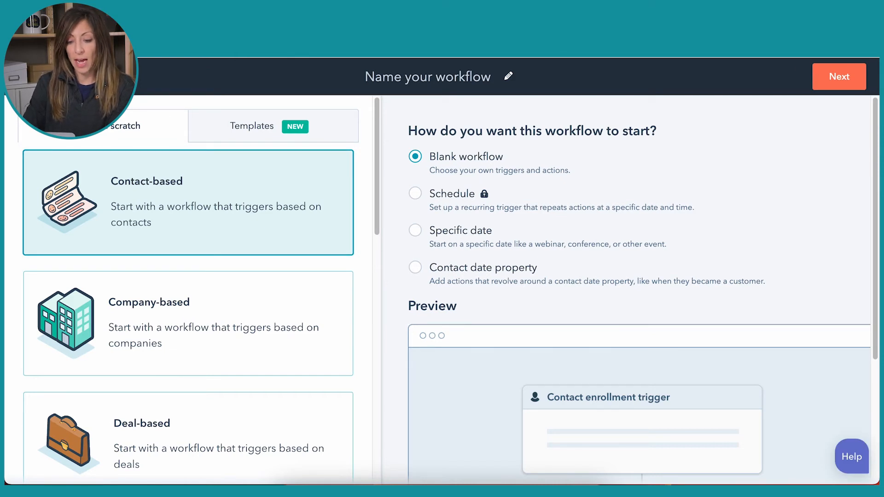
left_click(35, 76)
left_click(69, 76)
left_click(71, 117)
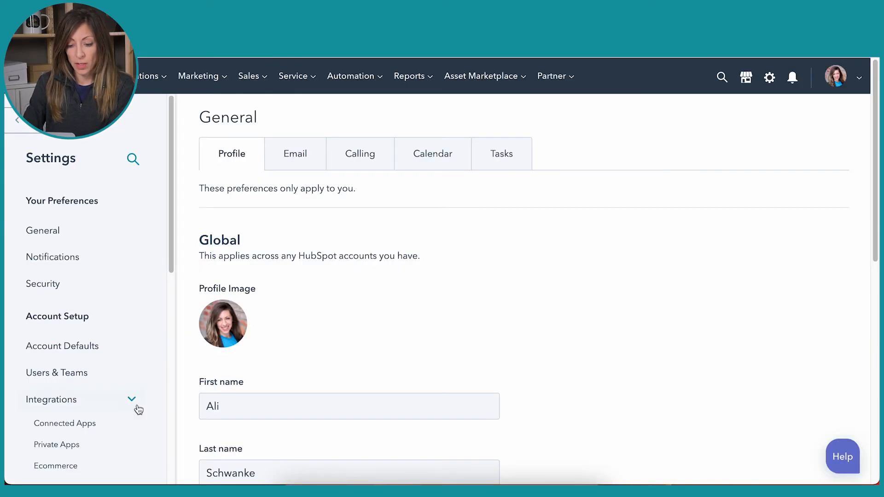
Step: Open the contact properties from the Contacts object settings and search them for "id"
scroll(139, 409, "down", 7)
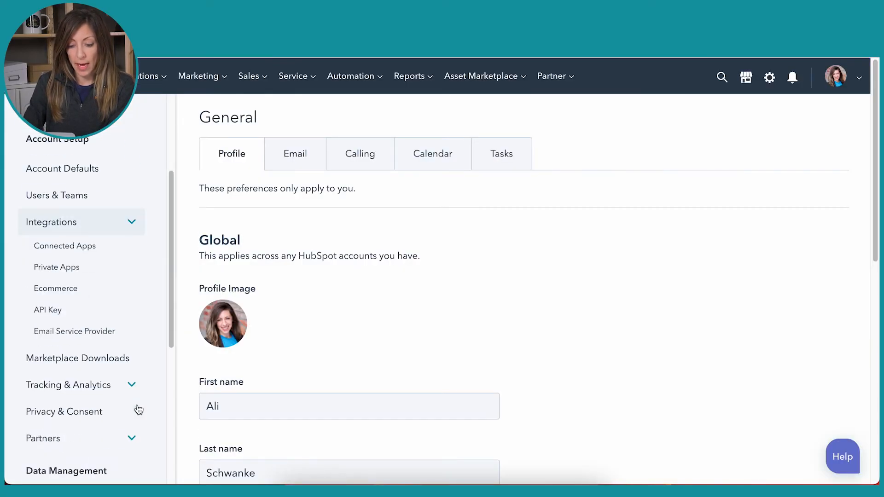
left_click(56, 386)
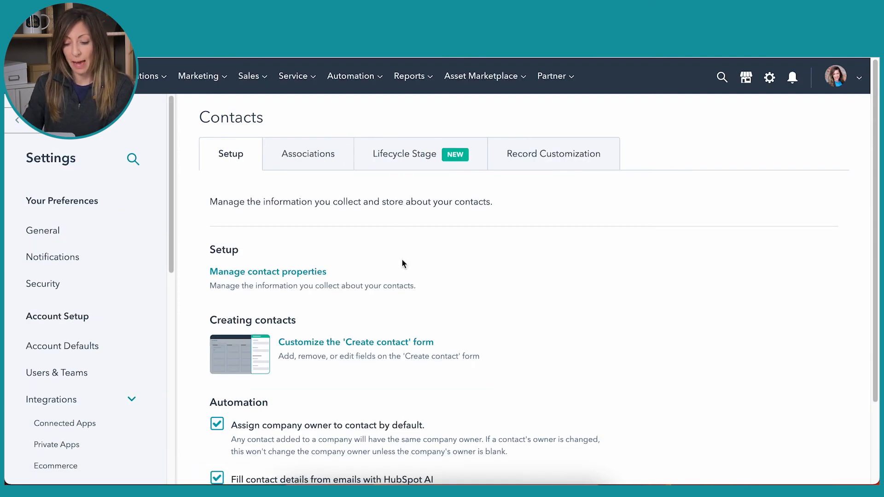
scroll(401, 260, "down", 1)
left_click(302, 237)
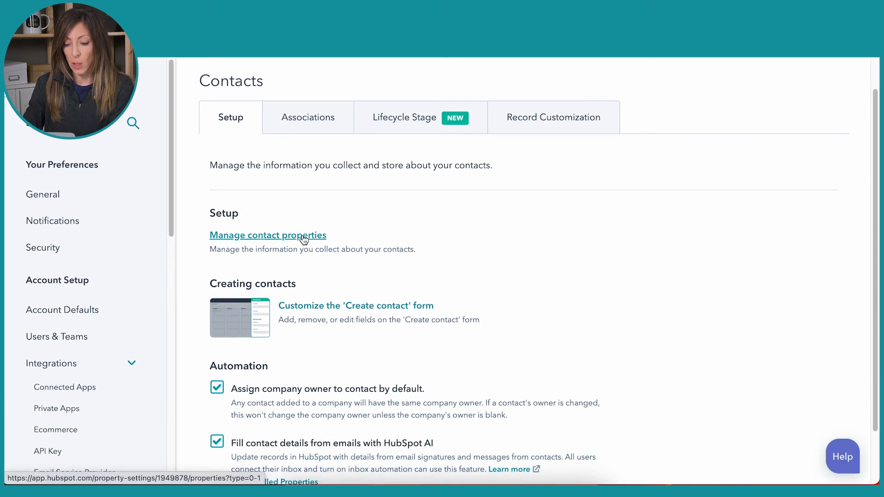
scroll(606, 285, "down", 1)
left_click(620, 291)
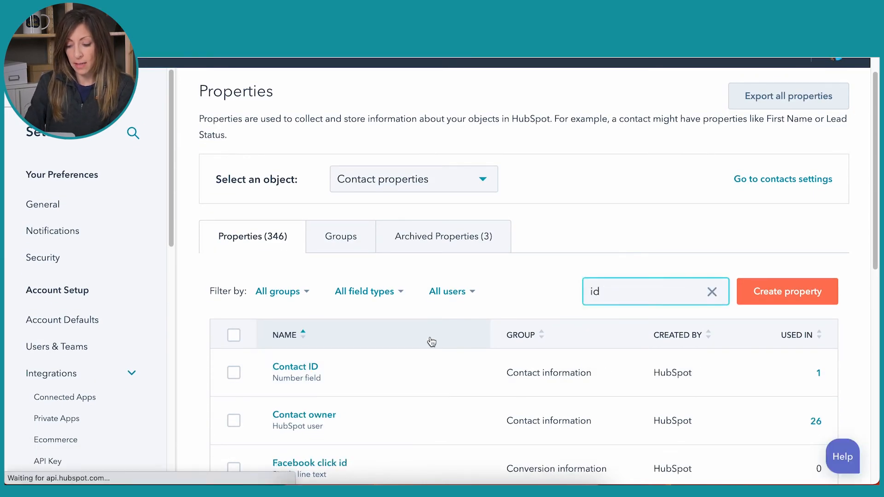
Step: Open the LinkedIn Lead Event Capture ID property, check the label of its checkbox option and close the property unchanged
scroll(446, 371, "down", 5)
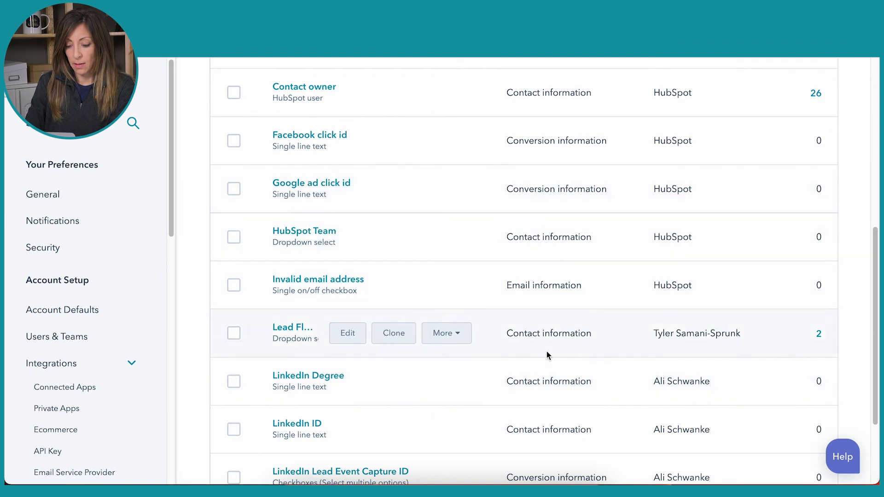
scroll(416, 343, "down", 3)
left_click(348, 358)
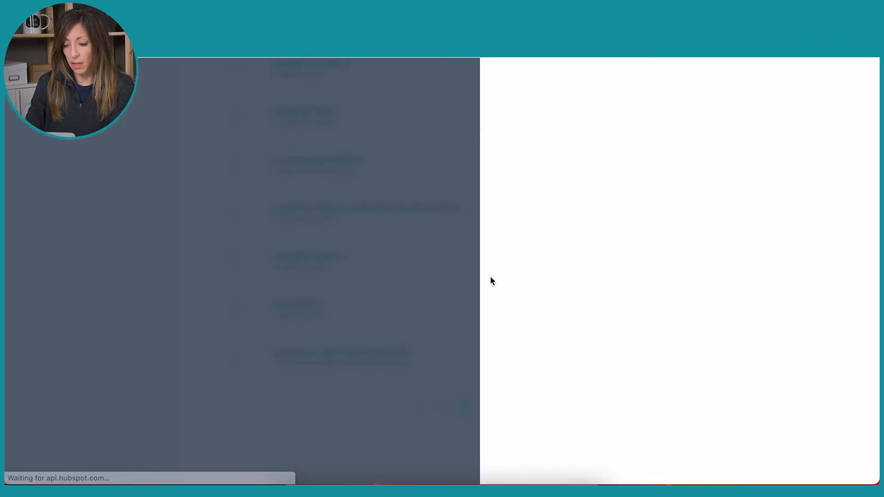
scroll(463, 393, "down", 3)
left_click(460, 316)
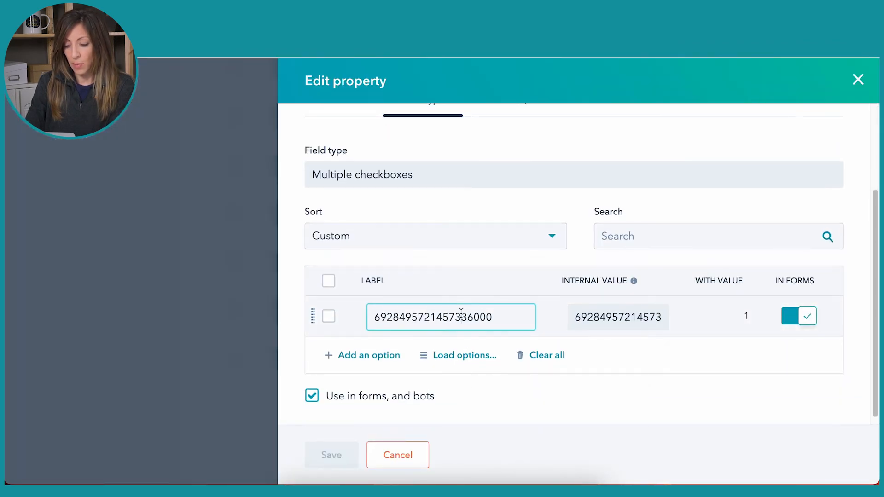
double_click(461, 314)
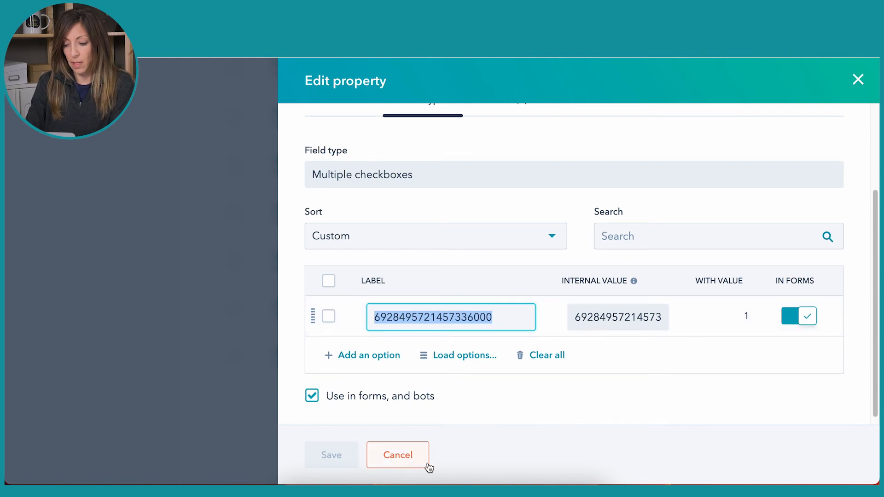
left_click(859, 79)
Step: Return to the workflows and create a blank contact-based workflow
scroll(371, 258, "up", 5)
left_click(351, 76)
left_click(367, 151)
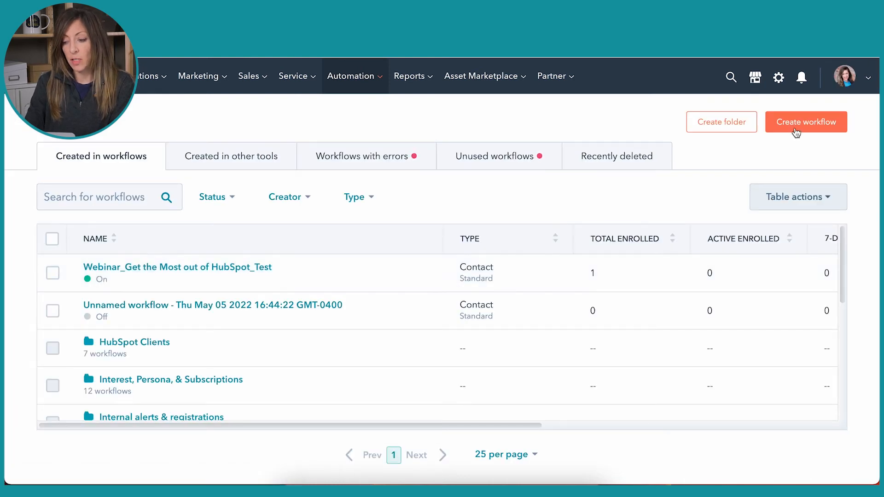
left_click(806, 124)
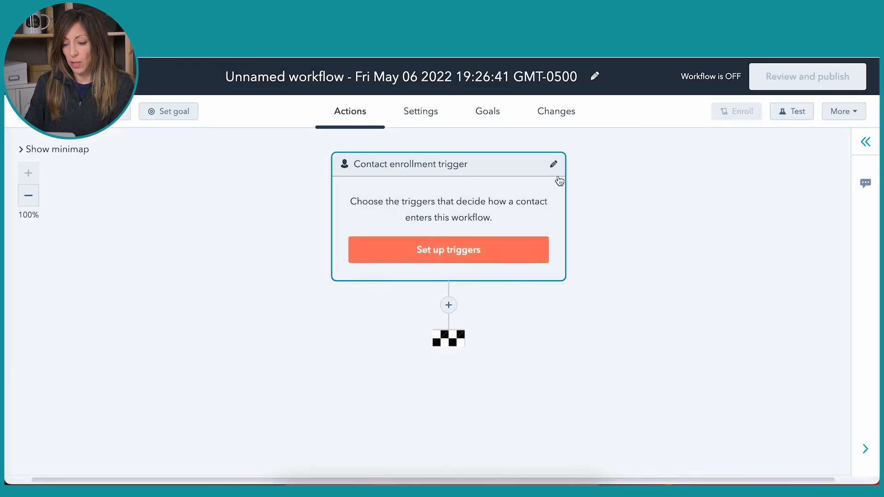
left_click(483, 254)
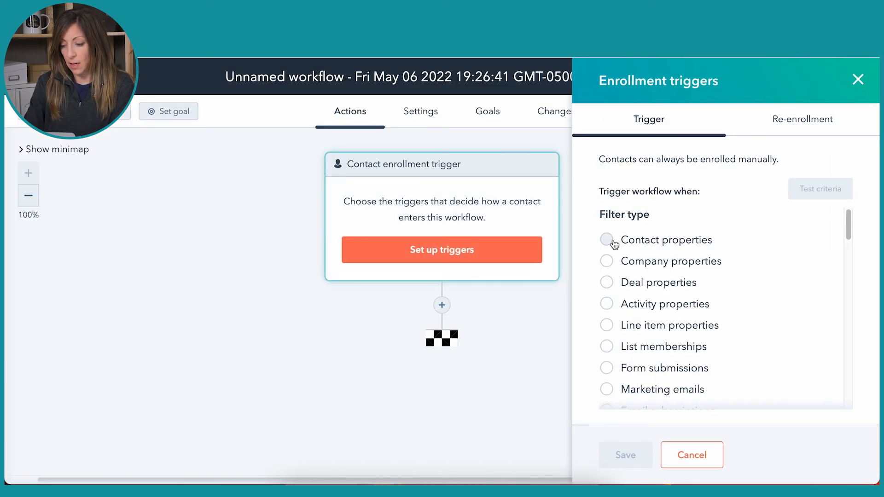
left_click(606, 239)
type("lea")
key("BackSpace")
key("BackSpace")
type("inkedin le")
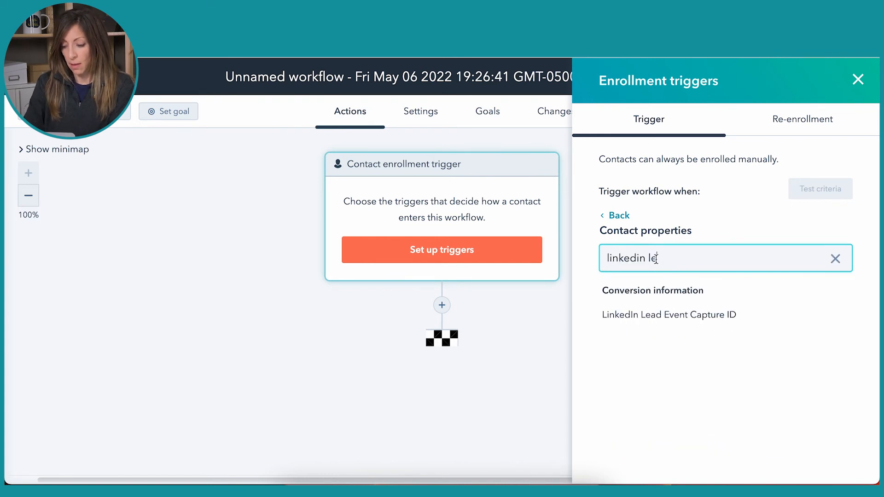
left_click(695, 314)
left_click(658, 313)
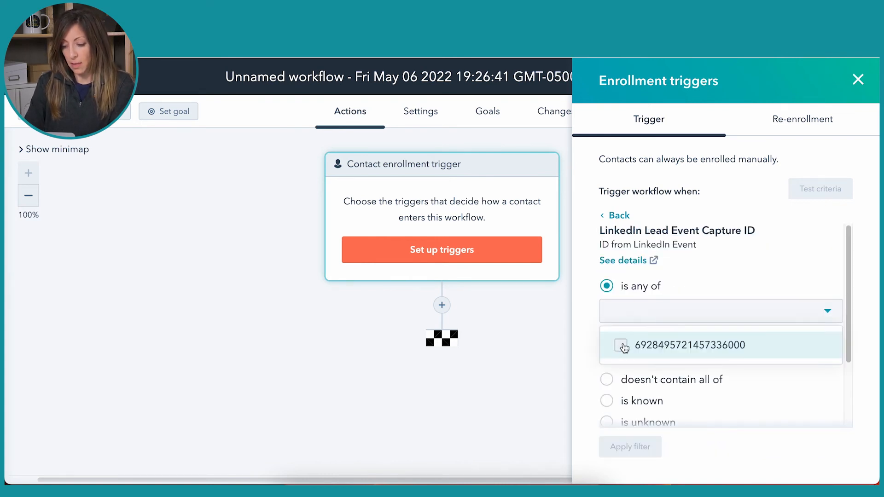
left_click(621, 345)
left_click(631, 447)
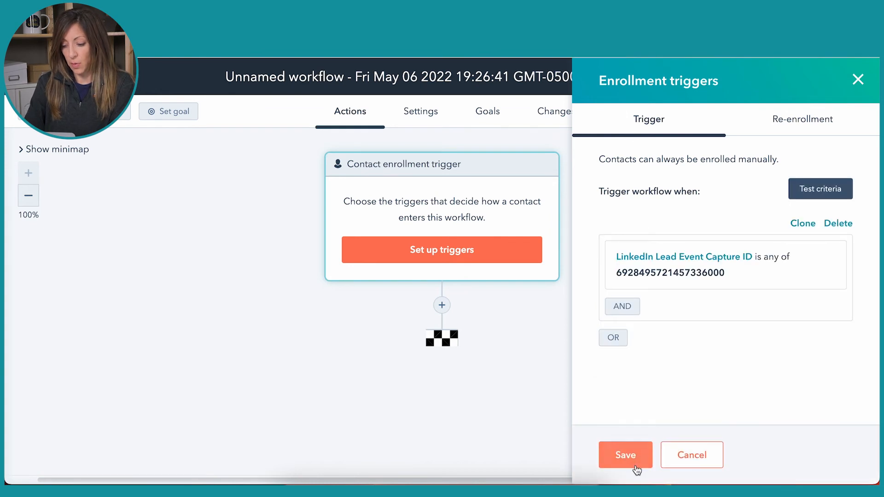
left_click(635, 467)
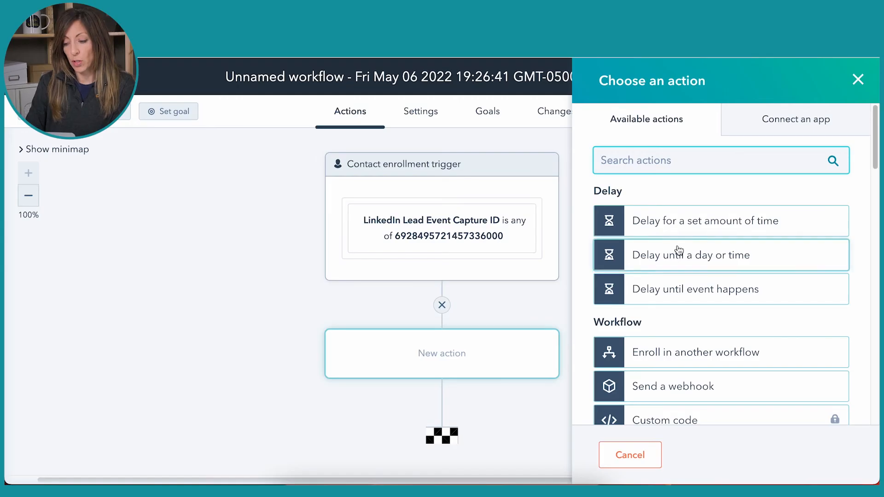
Step: Add an action that enrolls the contact in the workflow Webinar_Get the Most out of HubSpot_Test and save it
type("enrol")
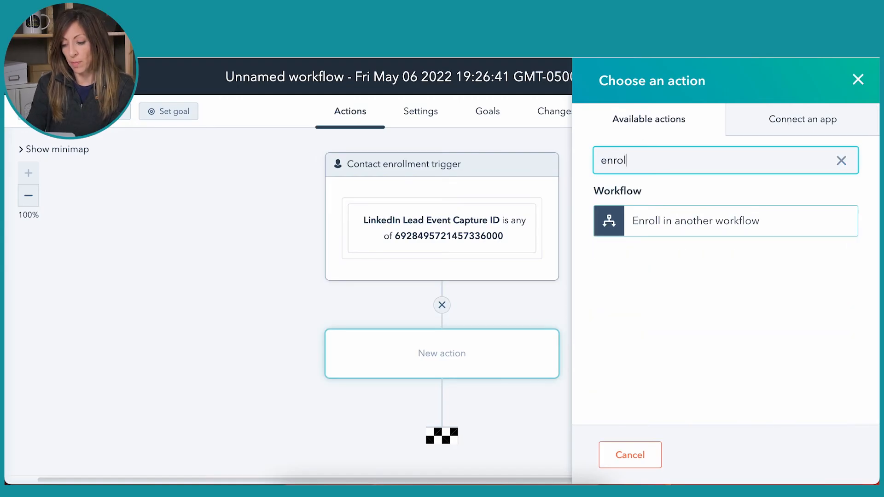
left_click(708, 225)
left_click(677, 238)
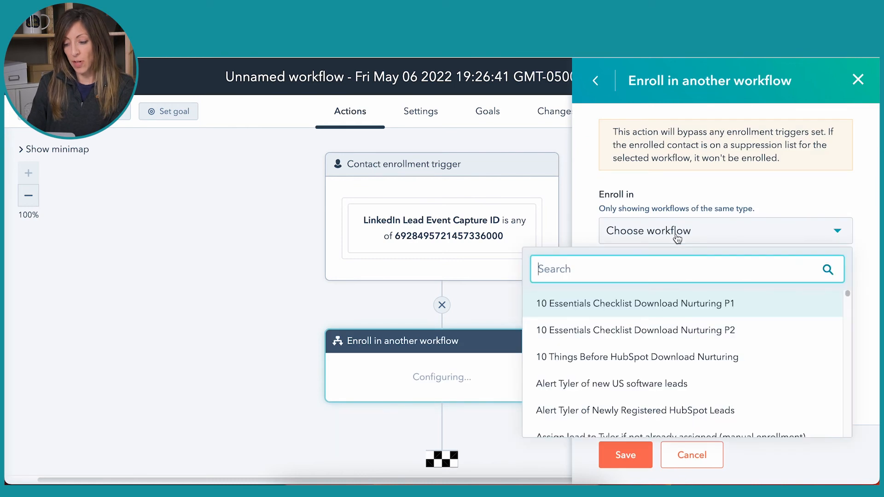
type("webinar")
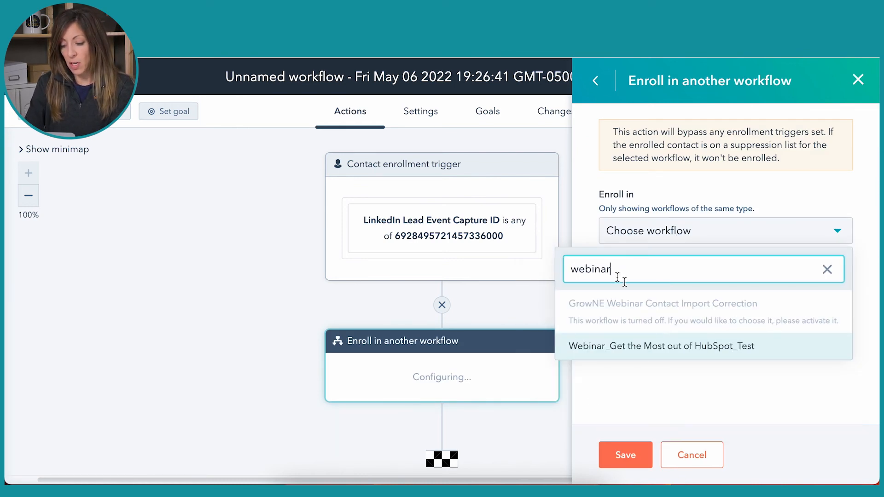
left_click(654, 352)
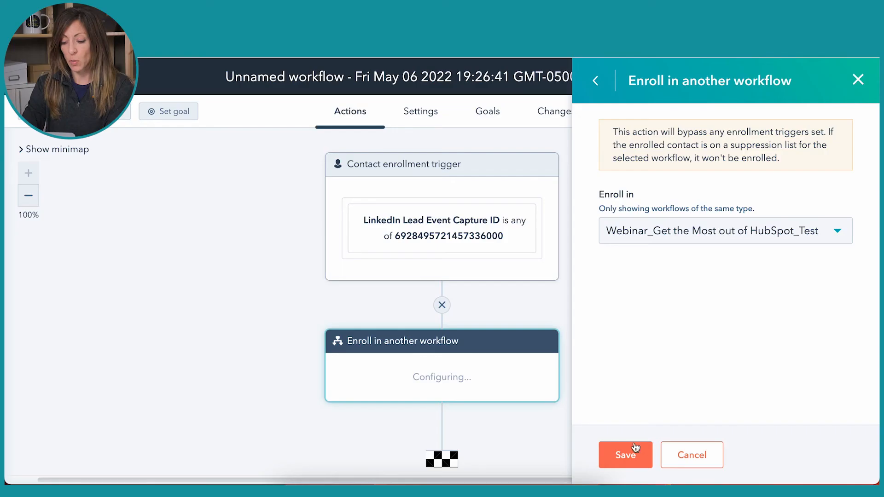
left_click(635, 452)
Step: Rename the workflow as Webinar_LinkedIn Lead Sync_Test
triple_click(344, 77)
type("Webinar_")
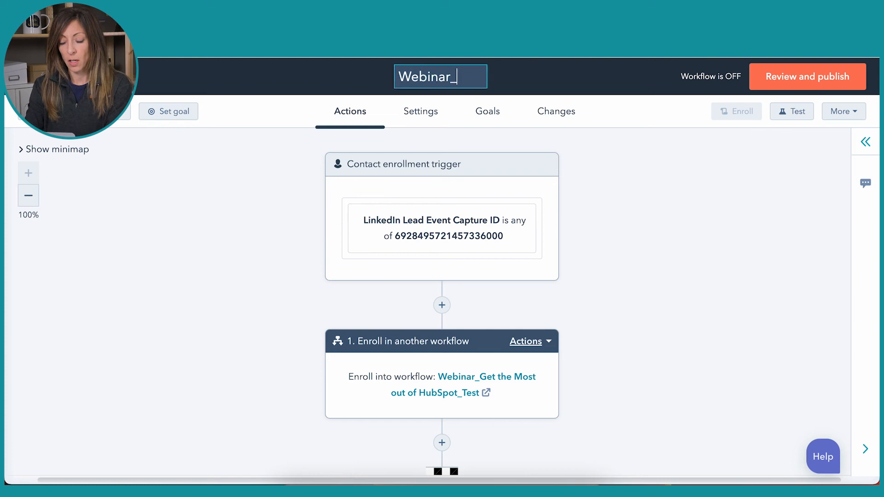
type("Linke")
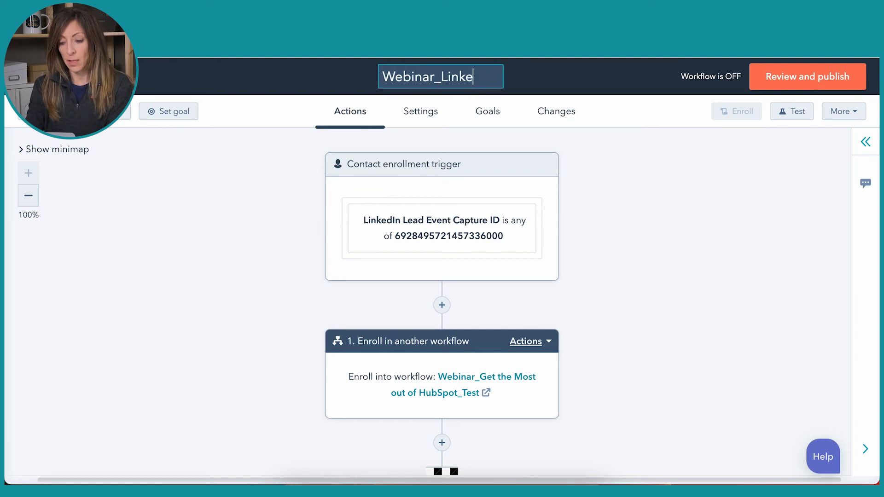
type("dIn Lead Sync")
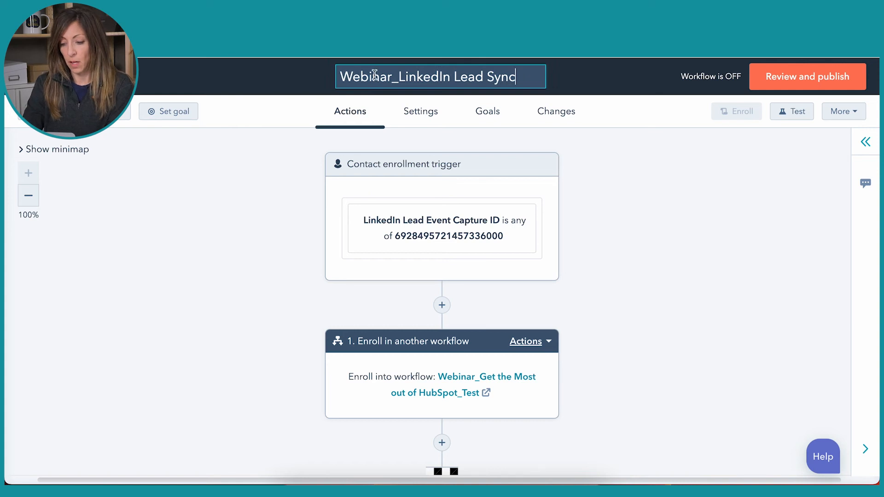
type("_Test")
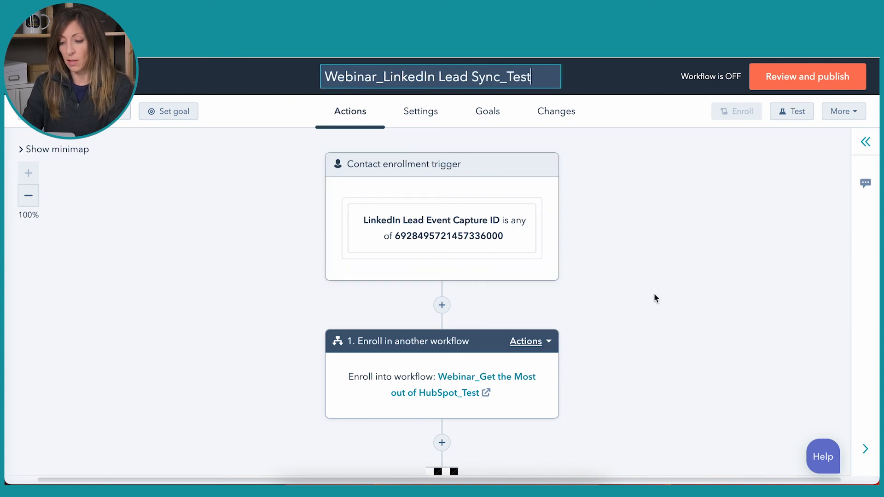
key("Return")
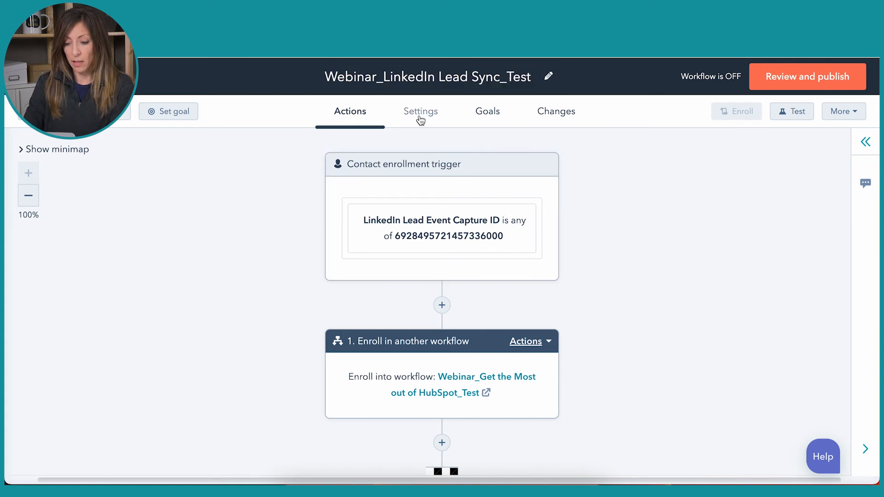
Step: Assign the workflow to the HubSpot Hacks campaign and save the settings
left_click(428, 119)
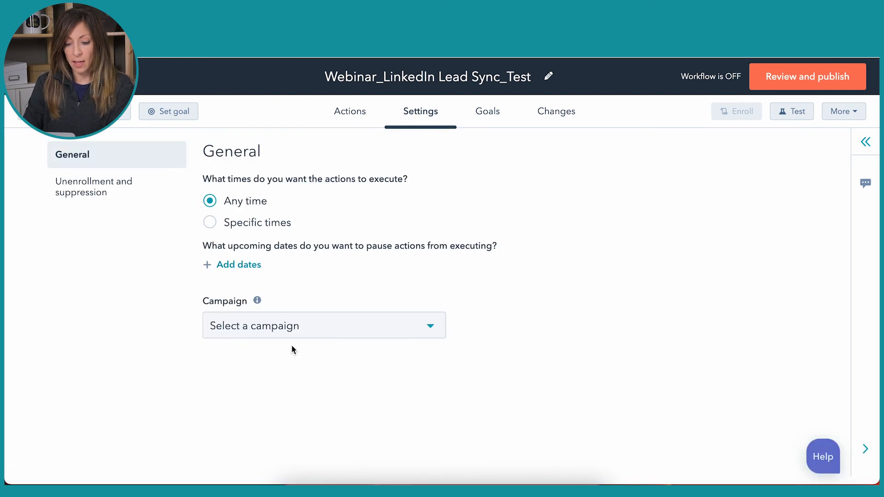
left_click(317, 330)
left_click(292, 162)
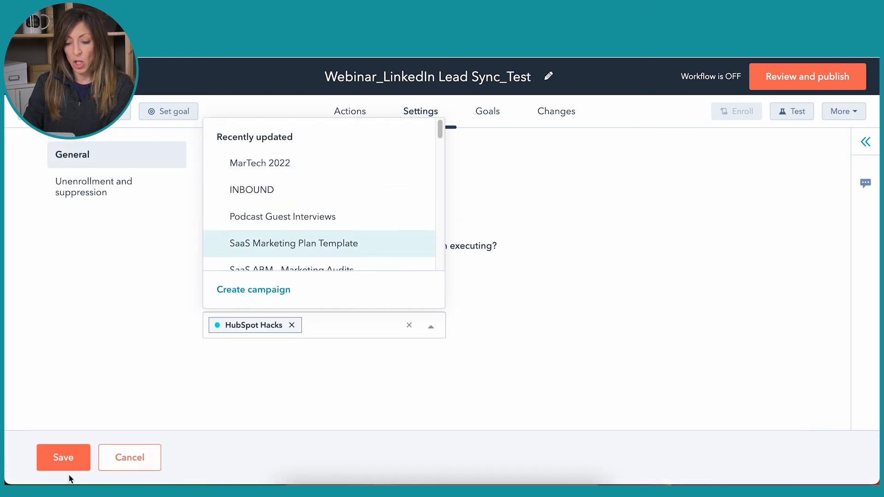
left_click(348, 110)
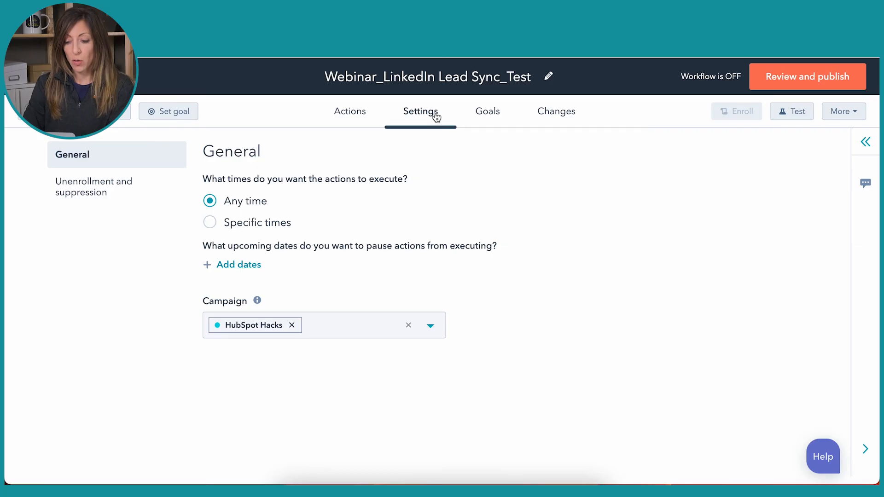
Step: Look over the workflow's goals and changes and turn it on, enrolling existing contacts who meet the trigger criteria
left_click(489, 121)
left_click(538, 119)
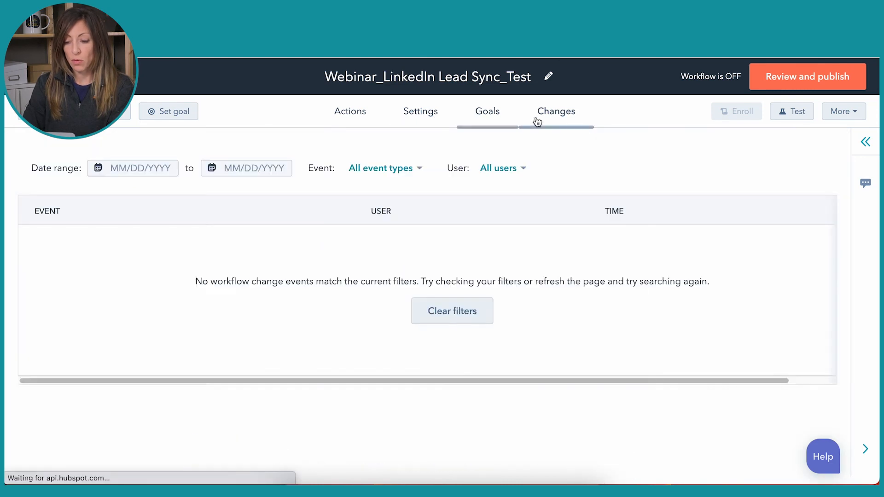
left_click(794, 91)
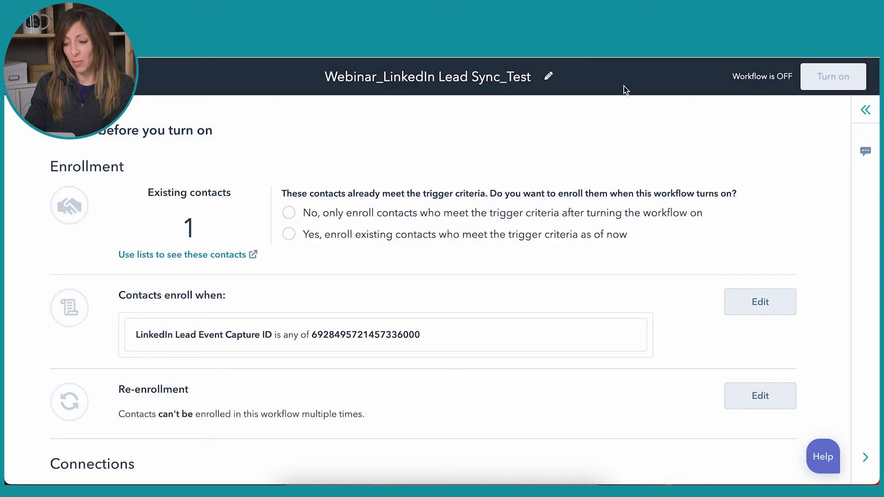
left_click(289, 235)
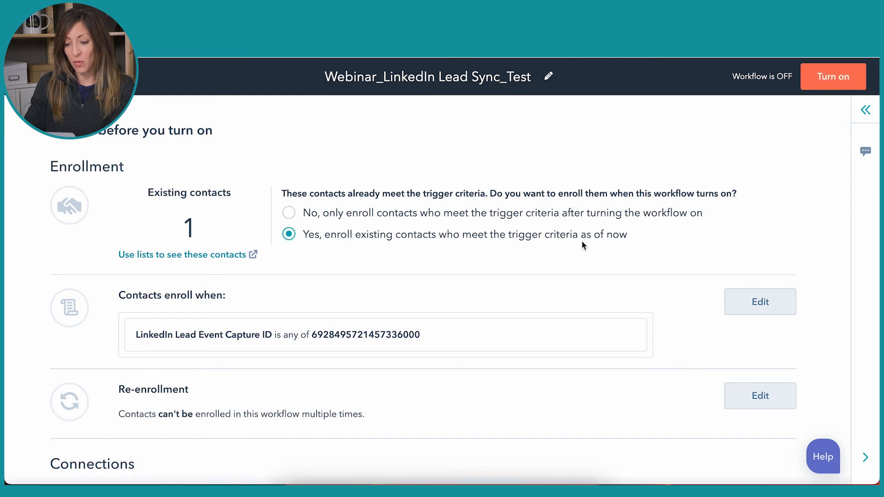
left_click(835, 80)
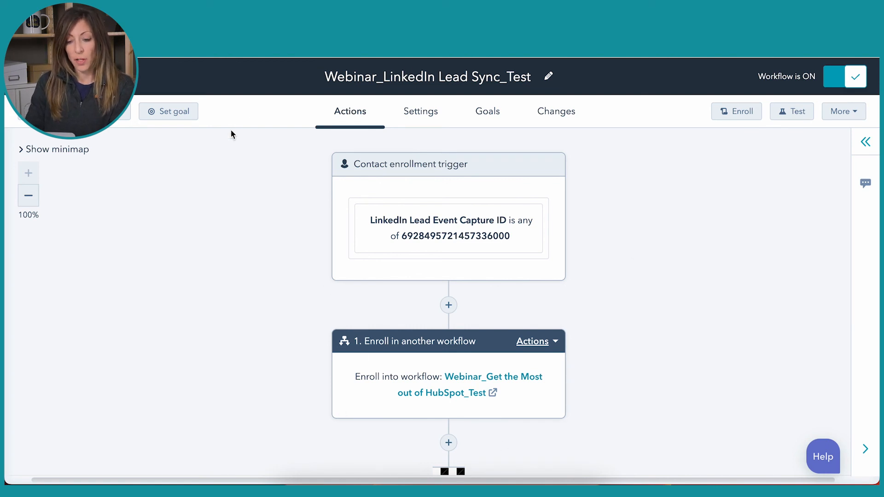
Step: Return to the workflows, open Webinar_Get the Most out of HubSpot_Test and review its sequence of actions
left_click(51, 77)
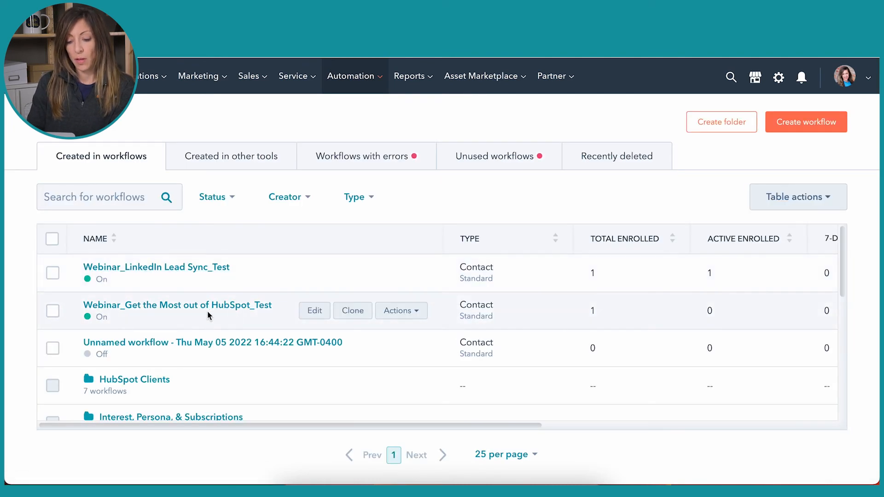
left_click(228, 311)
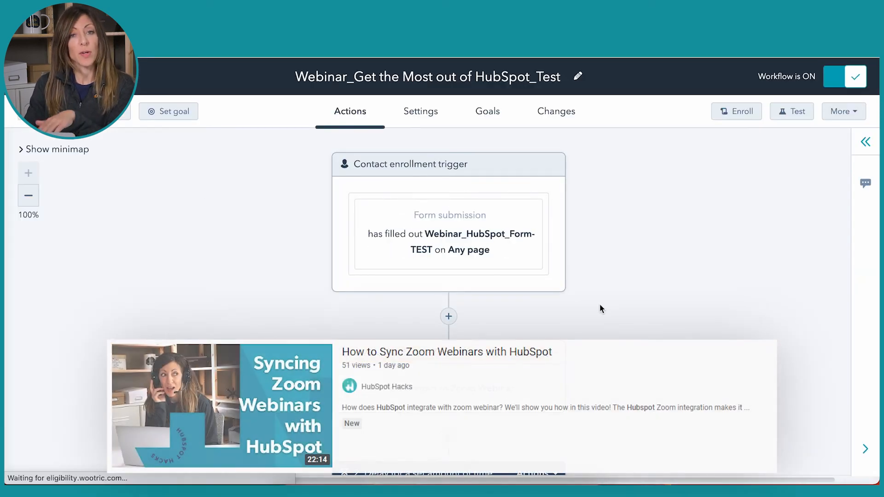
scroll(600, 309, "down", 3)
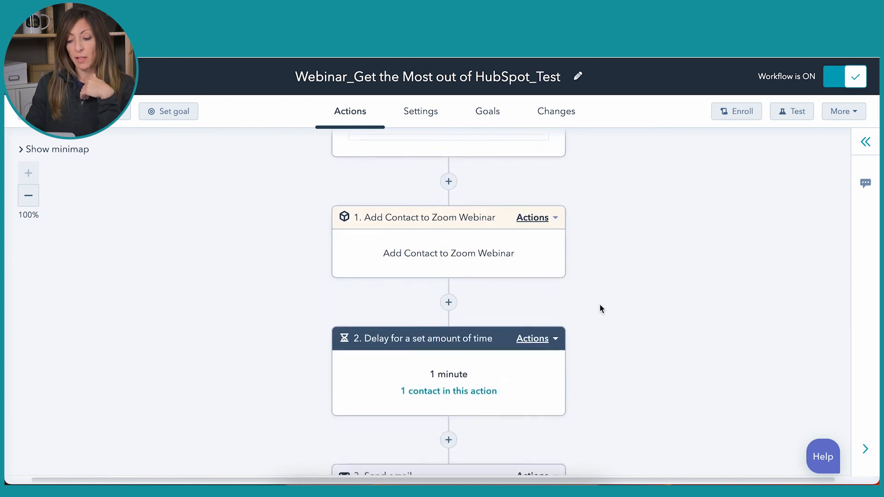
scroll(600, 304, "down", 1)
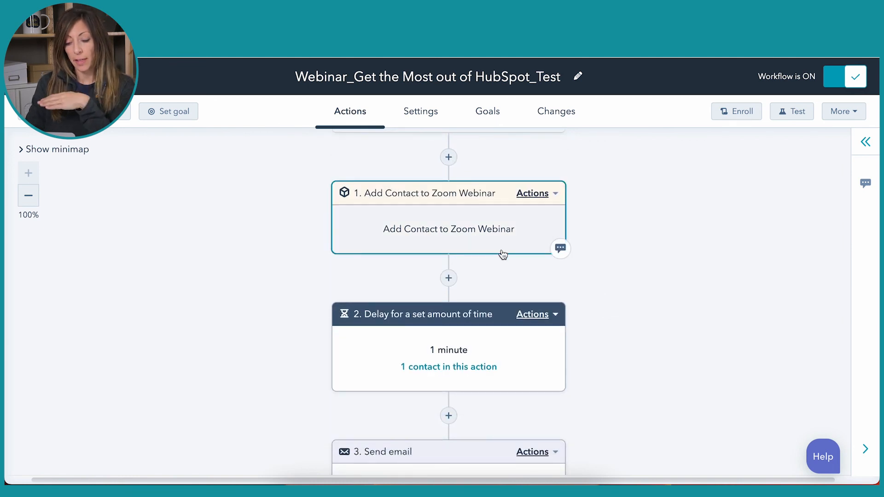
scroll(474, 367, "down", 4)
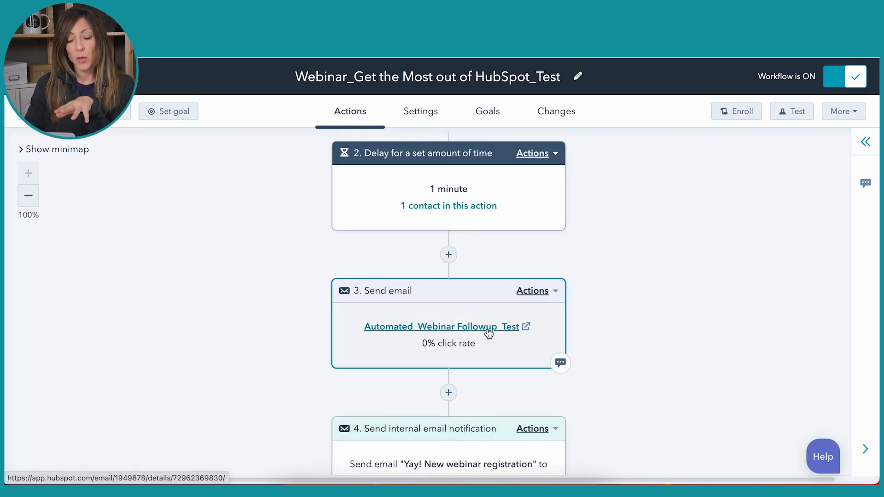
scroll(489, 333, "down", 3)
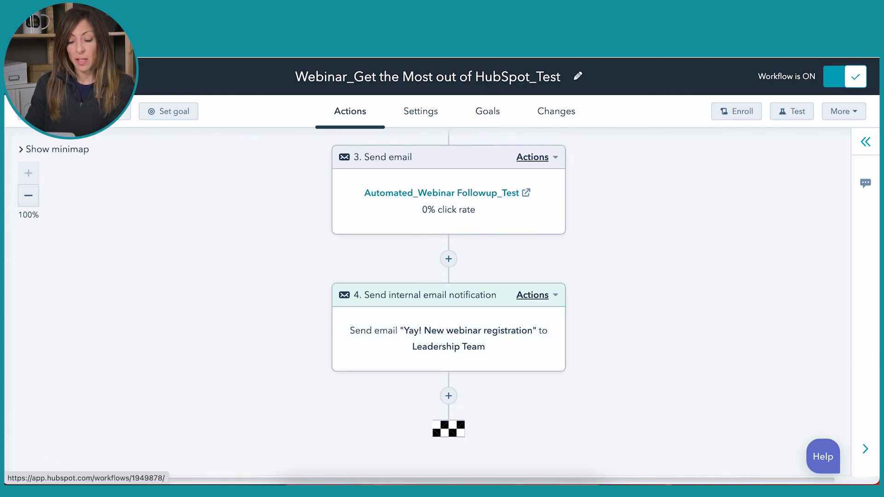
Step: Check the enrollment figures in the workflow list and the change history of Webinar_Get the Most out of HubSpot_Test
left_click(46, 77)
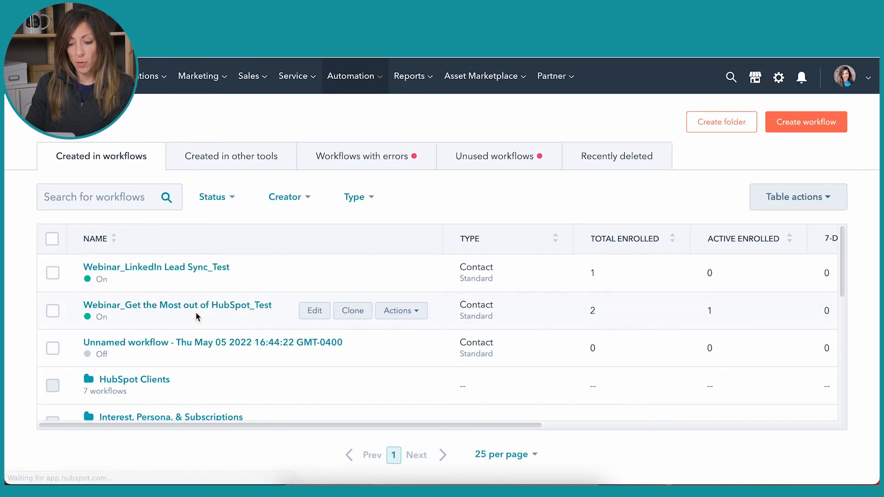
left_click(227, 307)
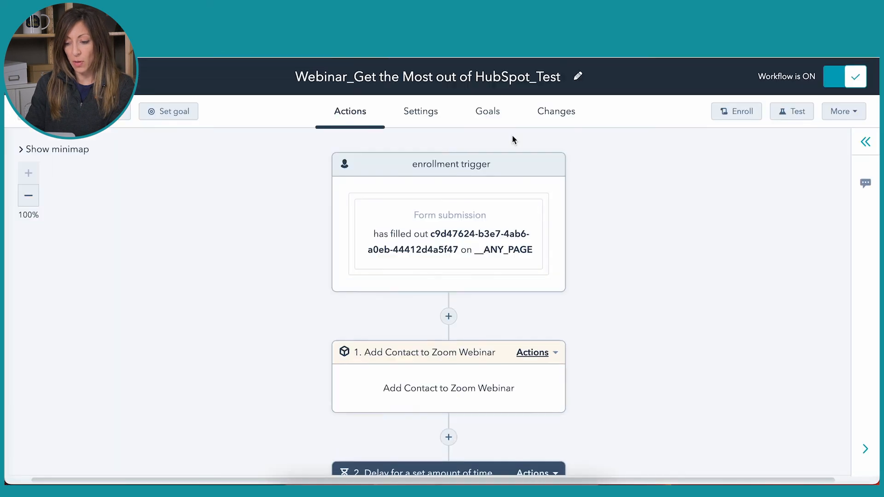
left_click(575, 115)
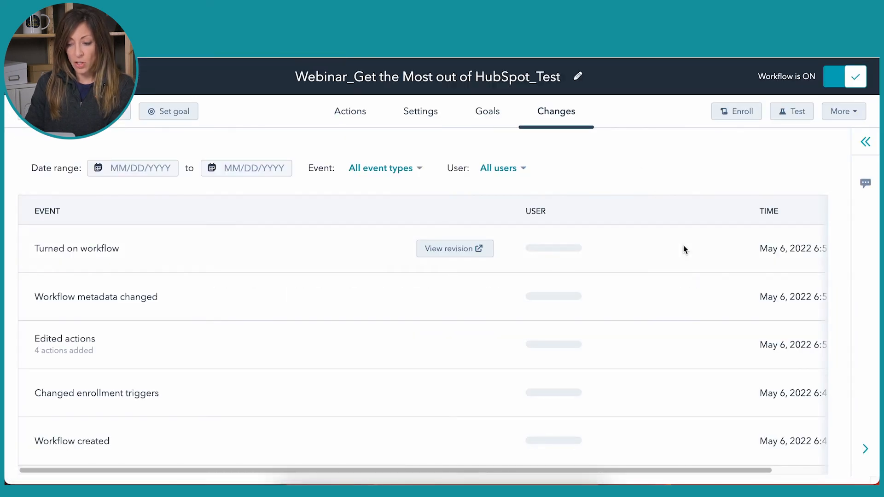
scroll(684, 245, "up", 1)
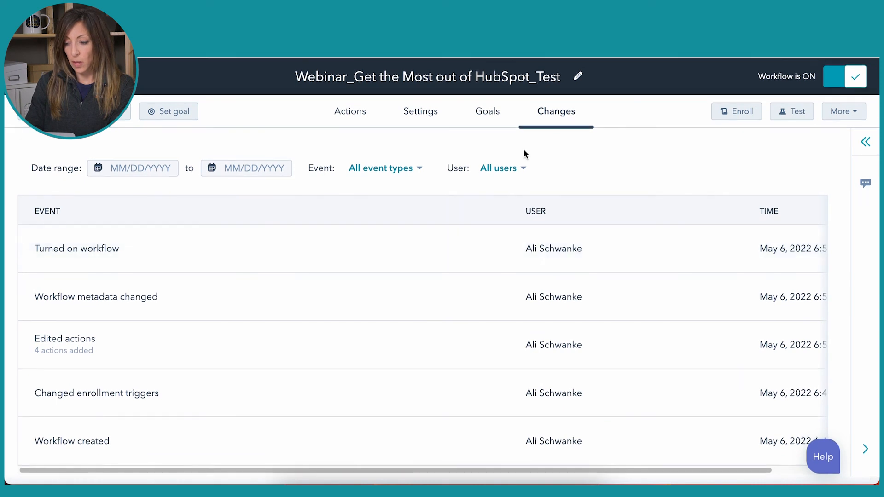
Step: Leave the workflow and create a contact-based active list named Webinar Registrants from LinkedIn
left_click(55, 77)
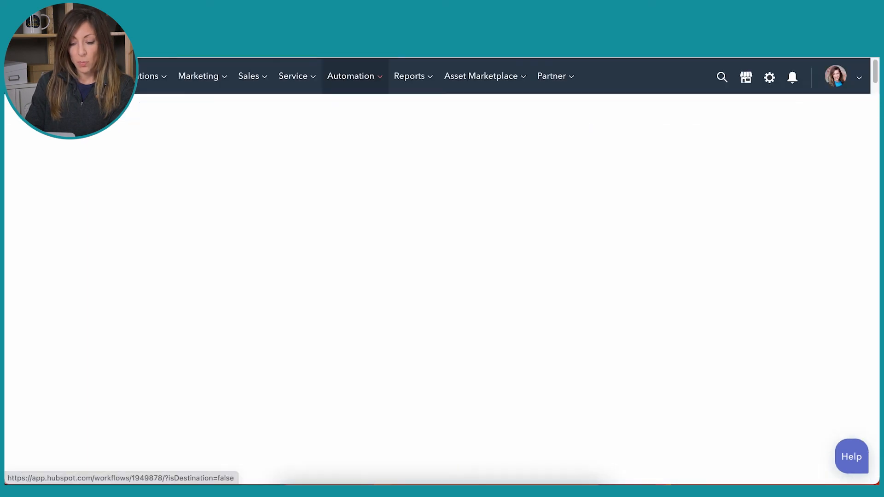
mouse_move(150, 76)
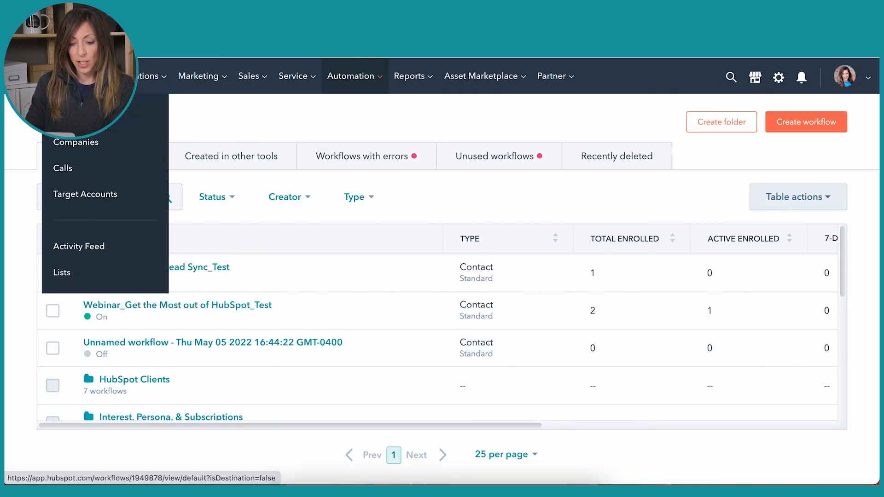
left_click(74, 273)
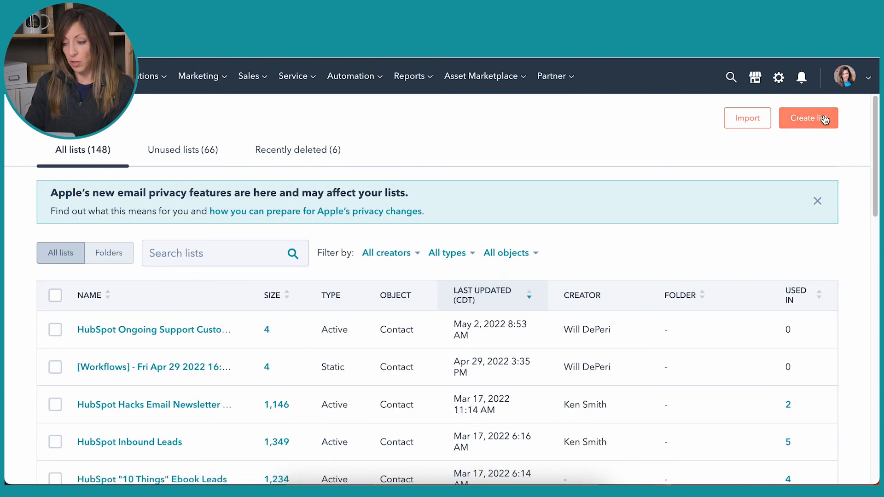
left_click(808, 118)
left_click(349, 212)
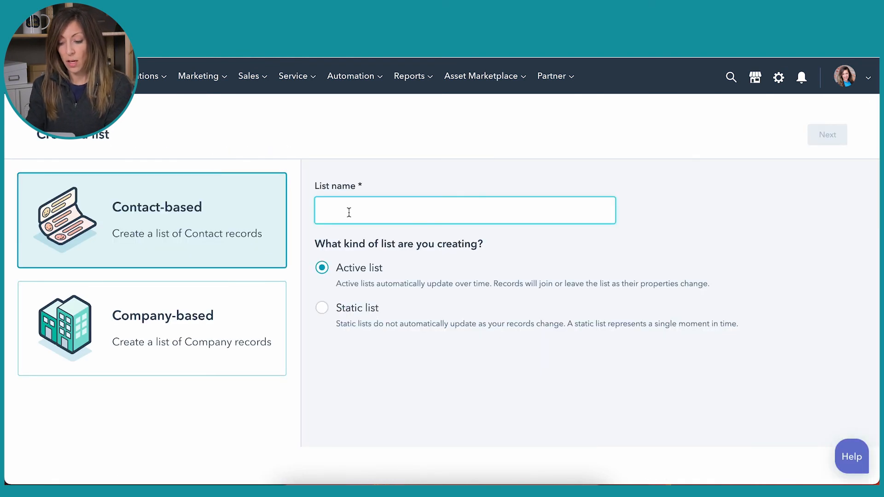
type("Webinar")
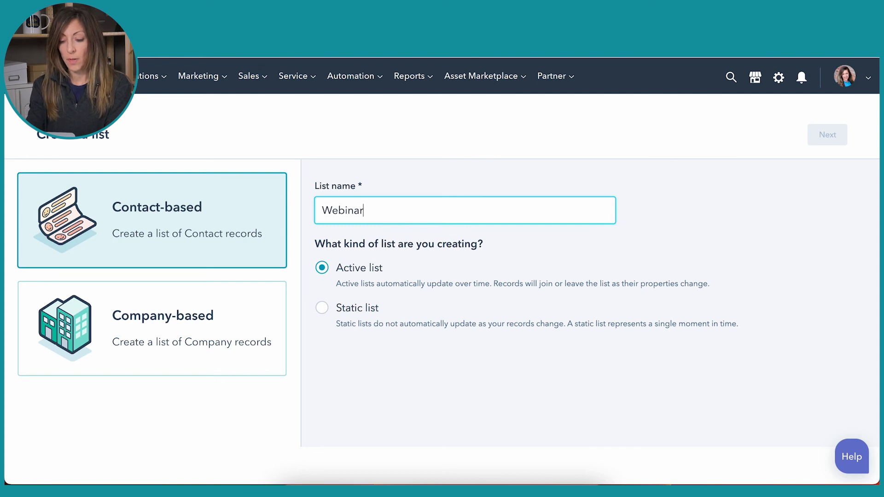
type(" Registrants from LinkedIn")
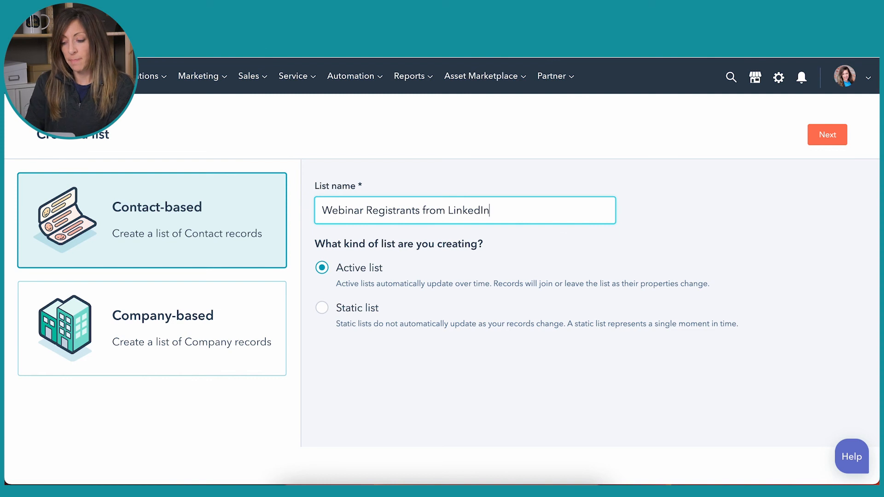
left_click(824, 141)
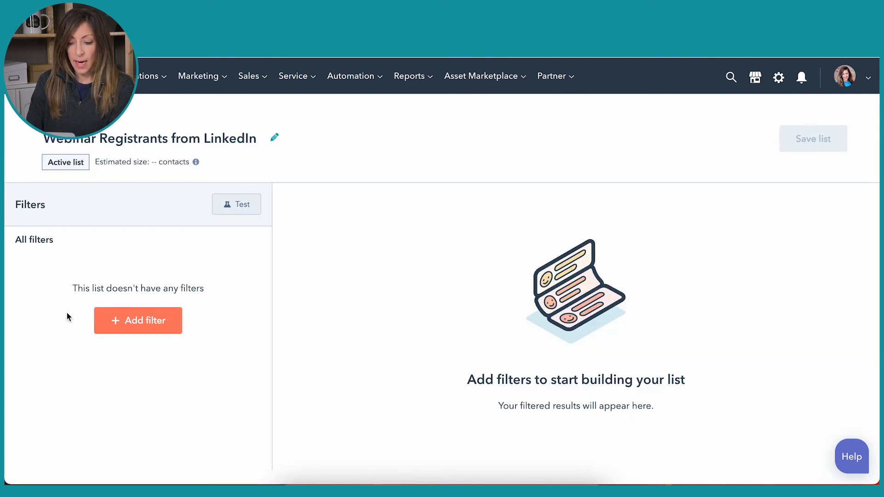
left_click(152, 323)
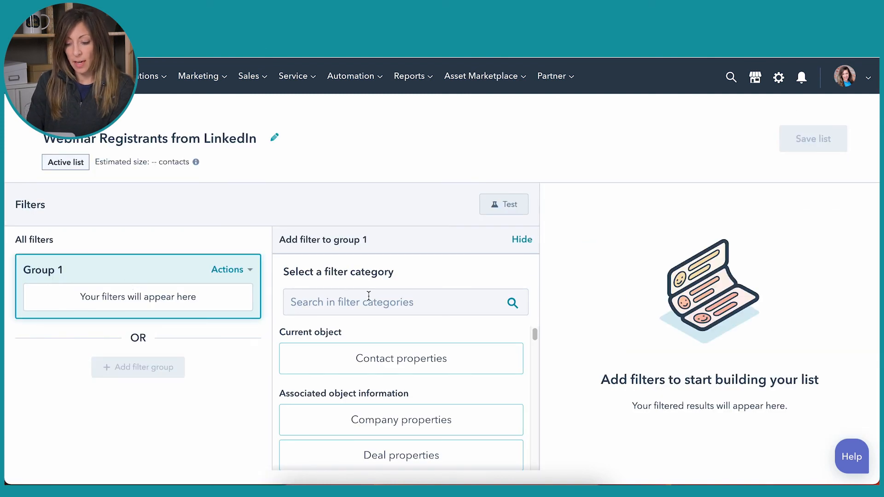
scroll(401, 392, "down", 3)
scroll(401, 392, "up", 3)
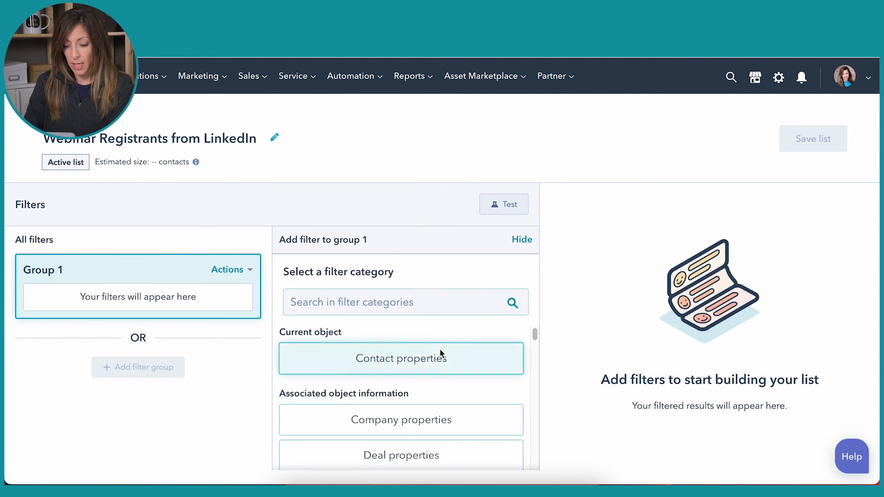
left_click(402, 363)
type("linkedin lead")
left_click(421, 408)
left_click(353, 322)
left_click(347, 351)
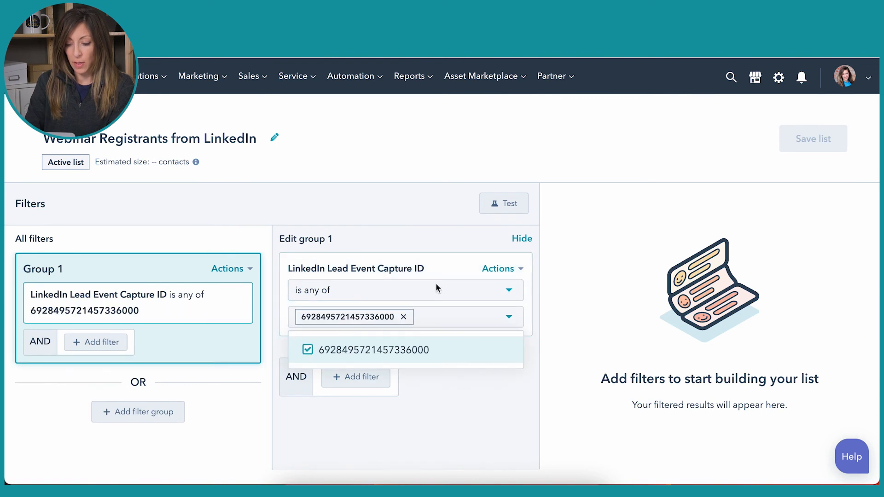
left_click(809, 142)
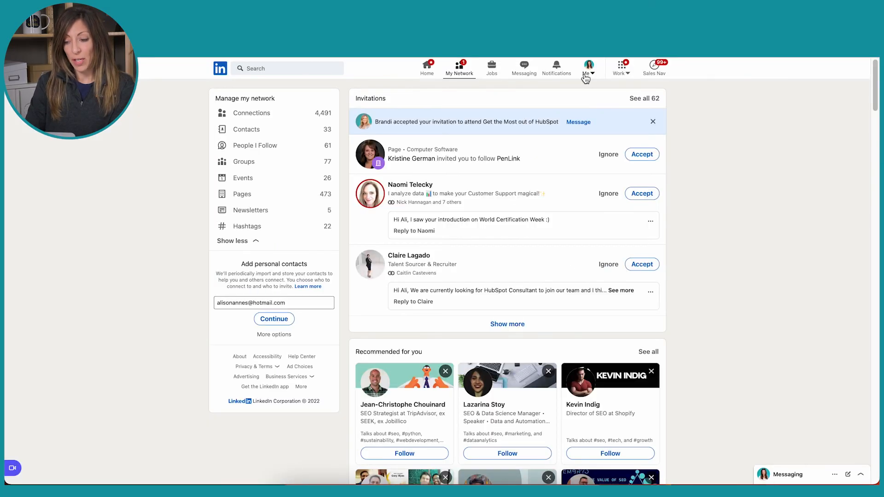
Step: In LinkedIn, go to the Simple Strat company page and open the event Get the Most out of HubSpot
left_click(590, 75)
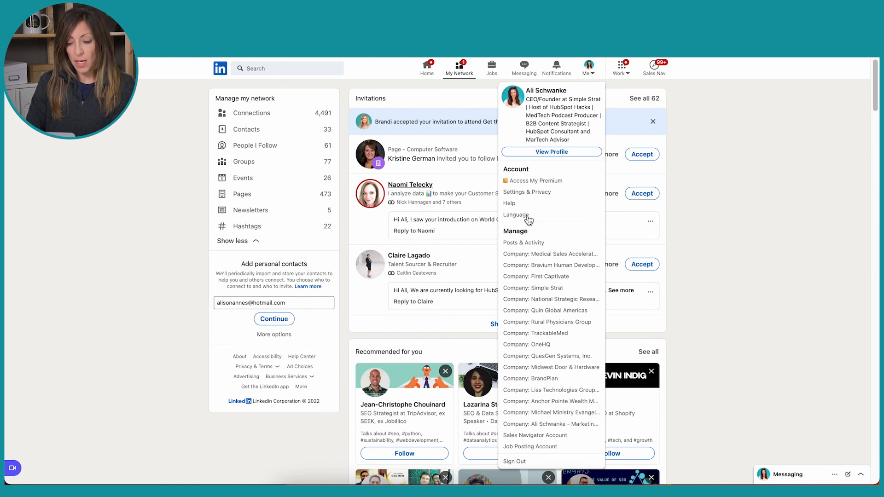
left_click(556, 288)
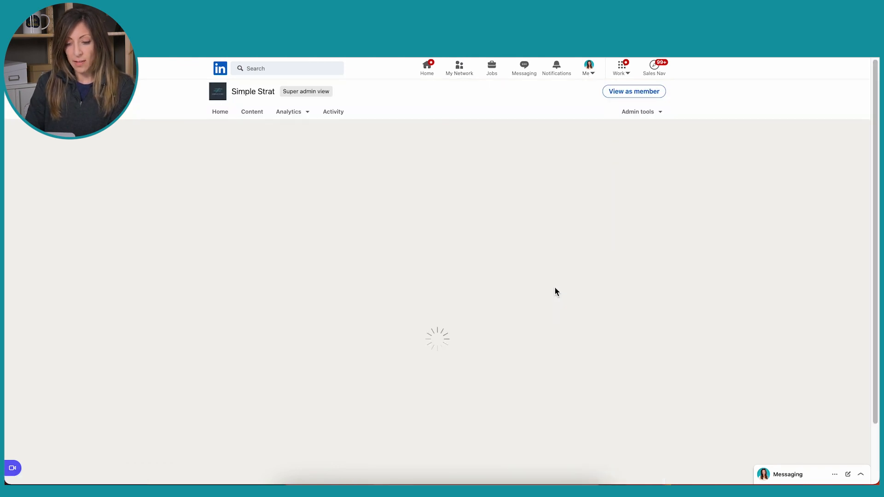
scroll(598, 357, "down", 3)
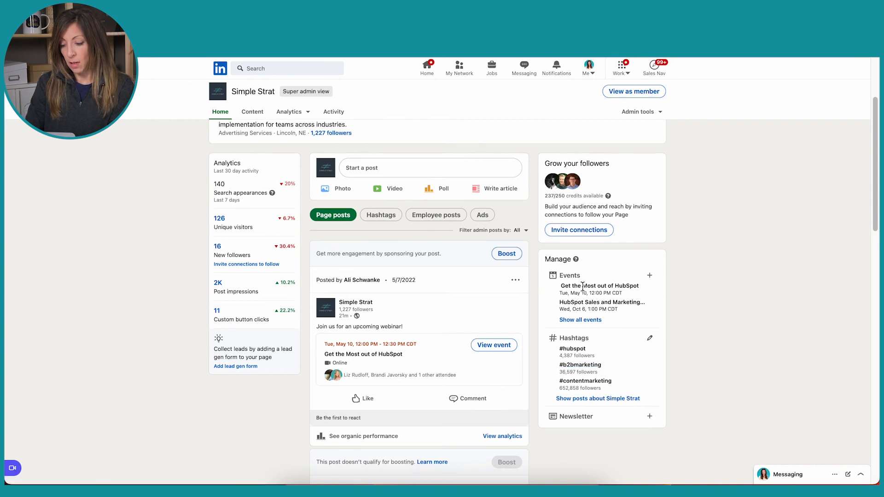
left_click(579, 321)
left_click(364, 147)
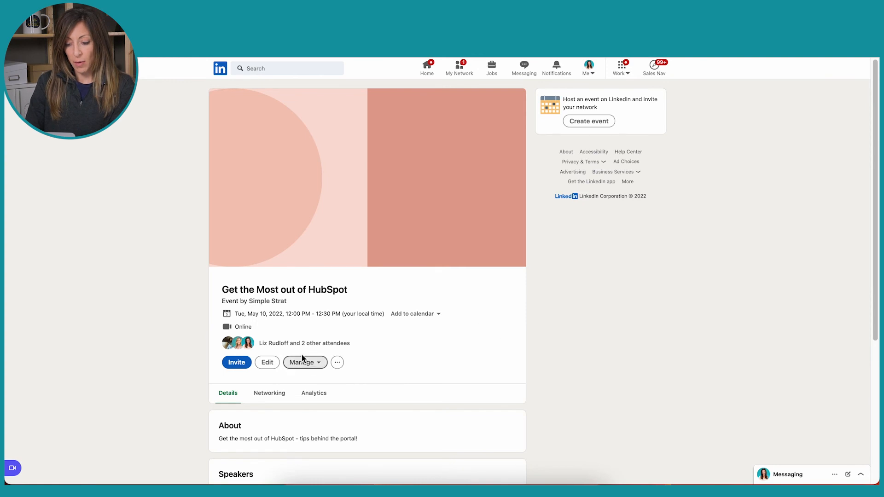
Step: View the event's attendees, return to the event page and open its invitation dialog
left_click(304, 343)
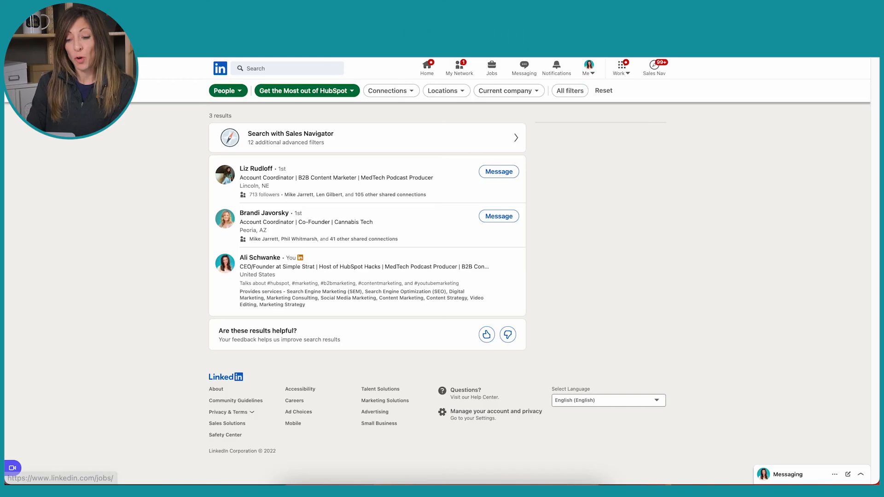
key("alt+Left")
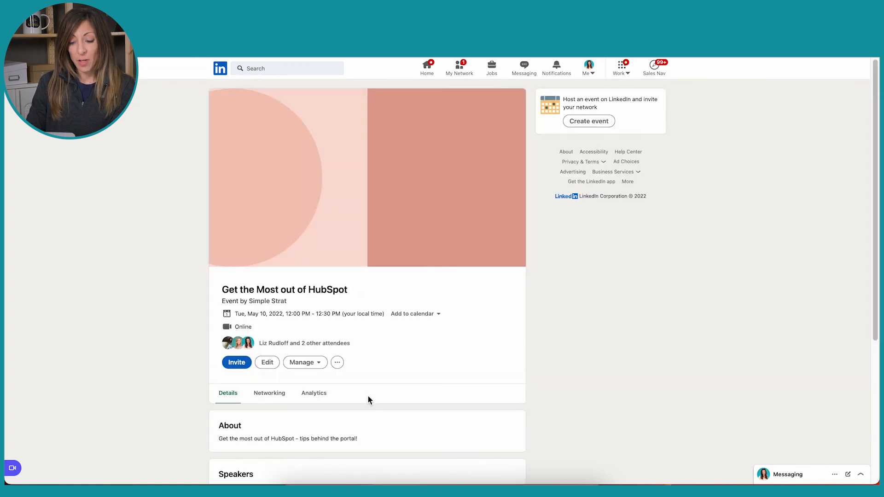
left_click(236, 363)
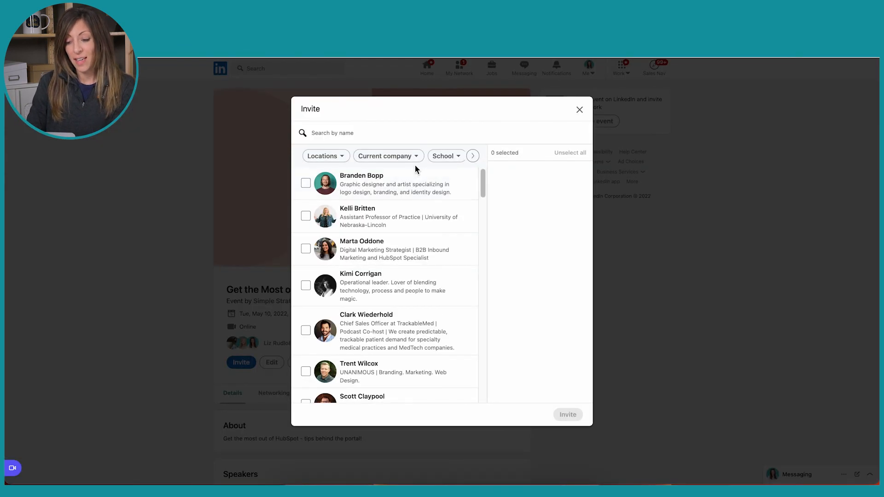